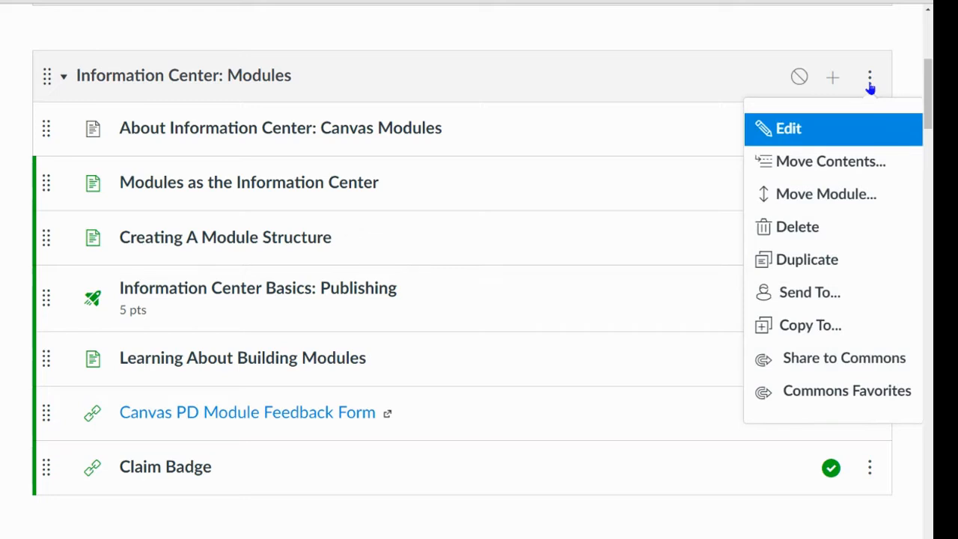
# - Open the settings of the "Information Center: Modules" module for editing
pyautogui.click(787, 131)
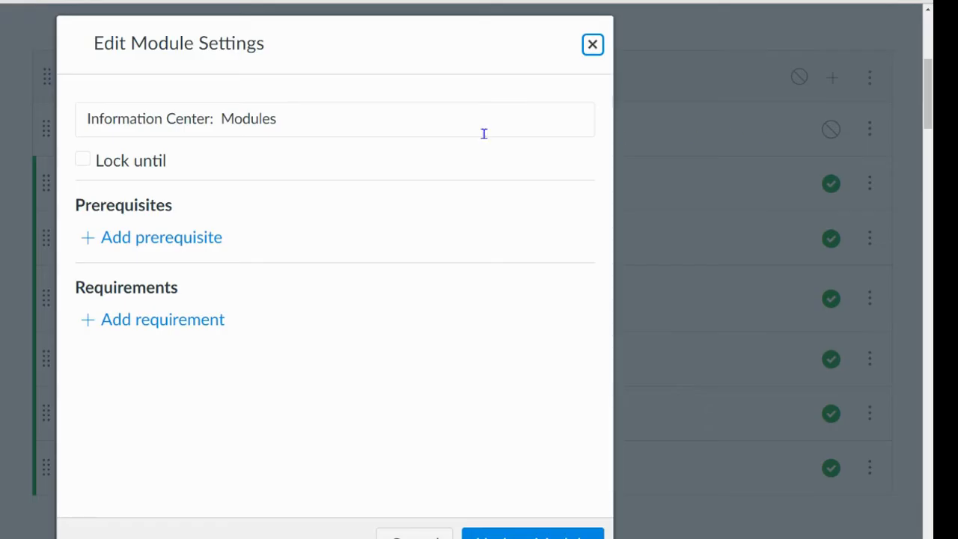
pyautogui.click(82, 160)
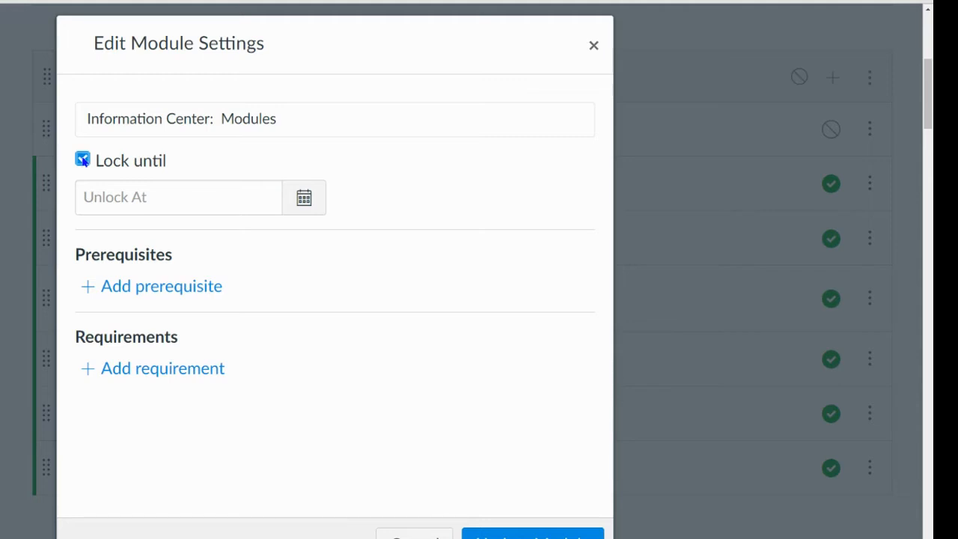
pyautogui.click(293, 204)
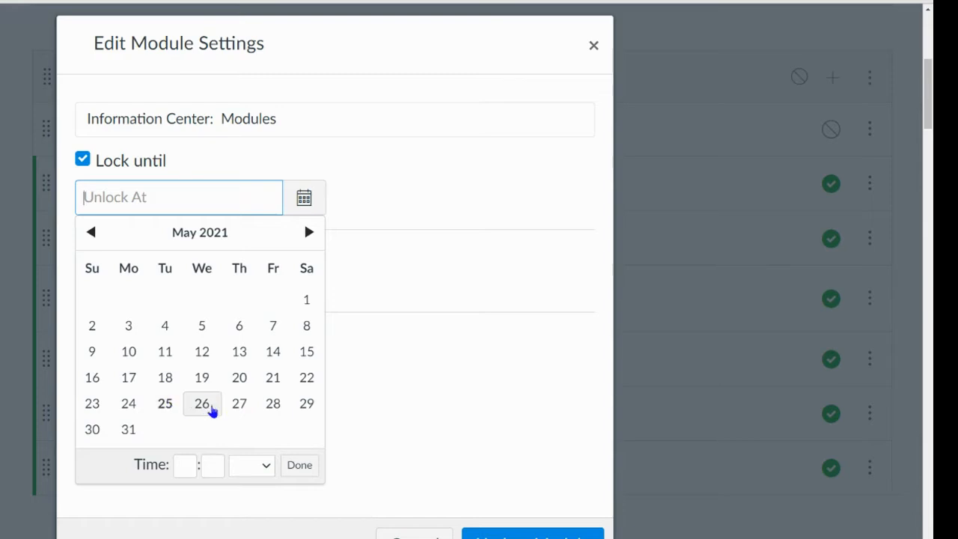
pyautogui.click(237, 409)
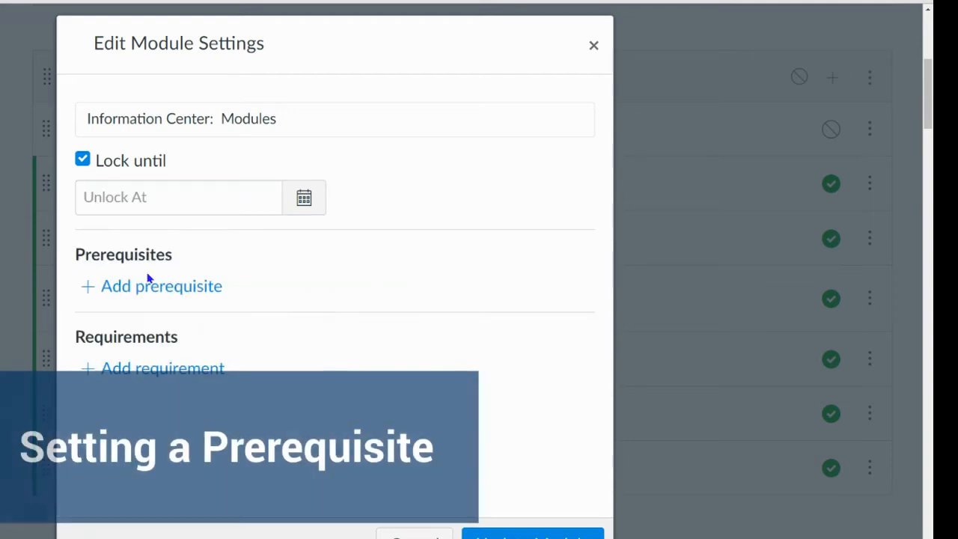
pyautogui.click(82, 160)
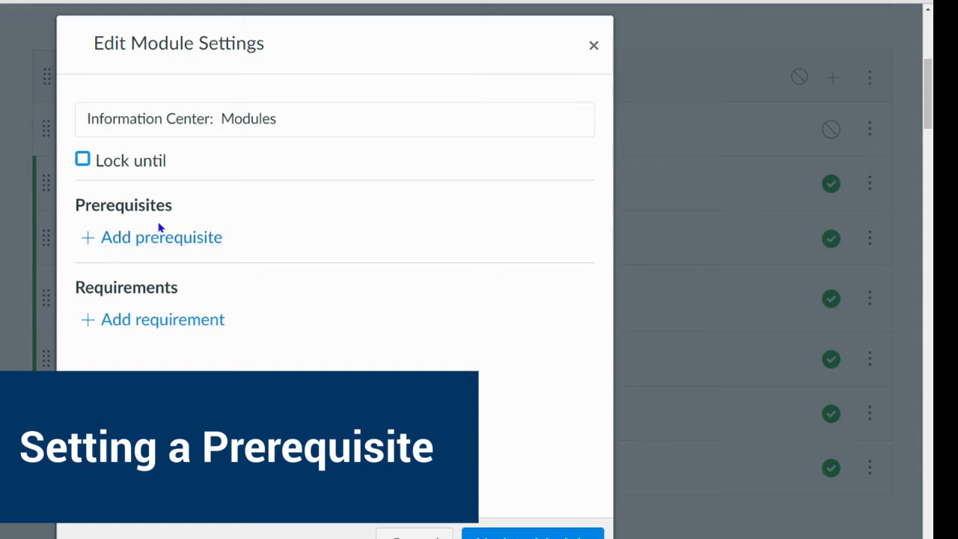
# - Add "Welcome to the Canvas Journey Online PD - (3 clock hours)" as the module's prerequisite and save the module
pyautogui.click(108, 245)
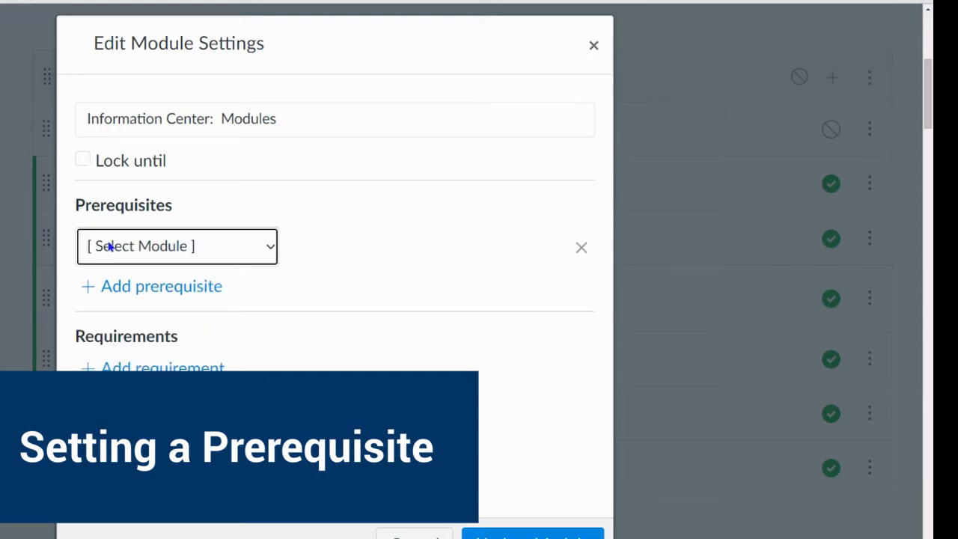
pyautogui.click(149, 257)
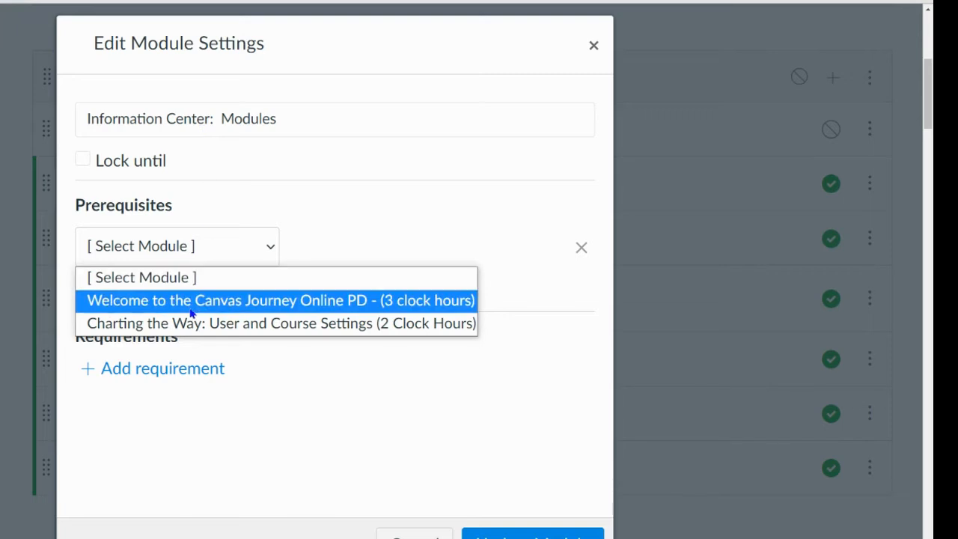
pyautogui.click(231, 304)
pyautogui.scroll(1, 483, 416)
pyautogui.scroll(-1, 511, 422)
pyautogui.click(544, 485)
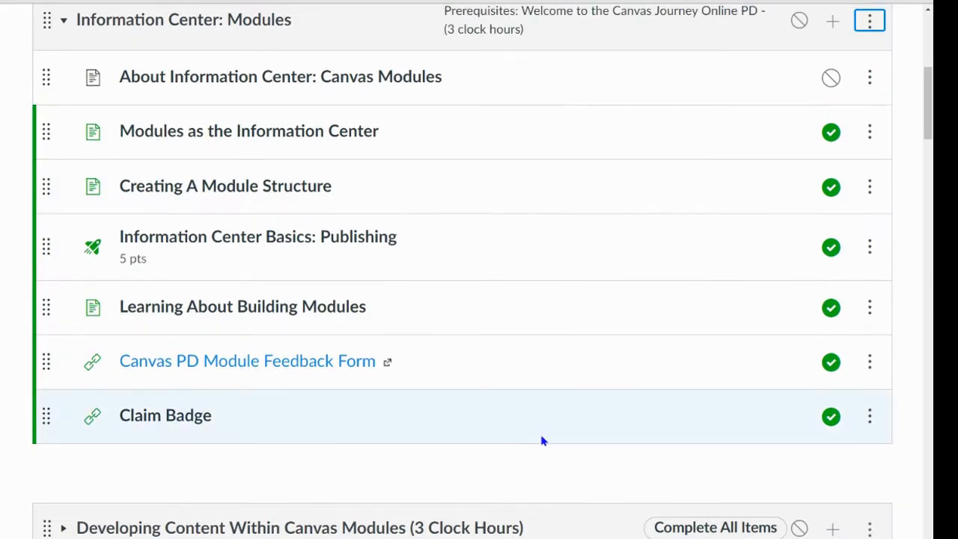
# - Reopen the settings of the "Information Center: Modules" module and add a first requirement
pyautogui.scroll(1, 507, 419)
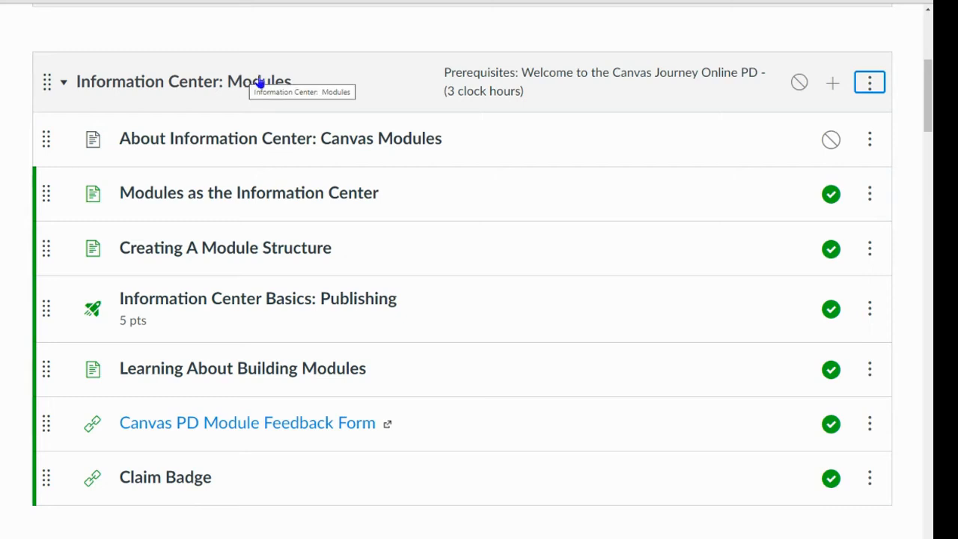
pyautogui.click(868, 88)
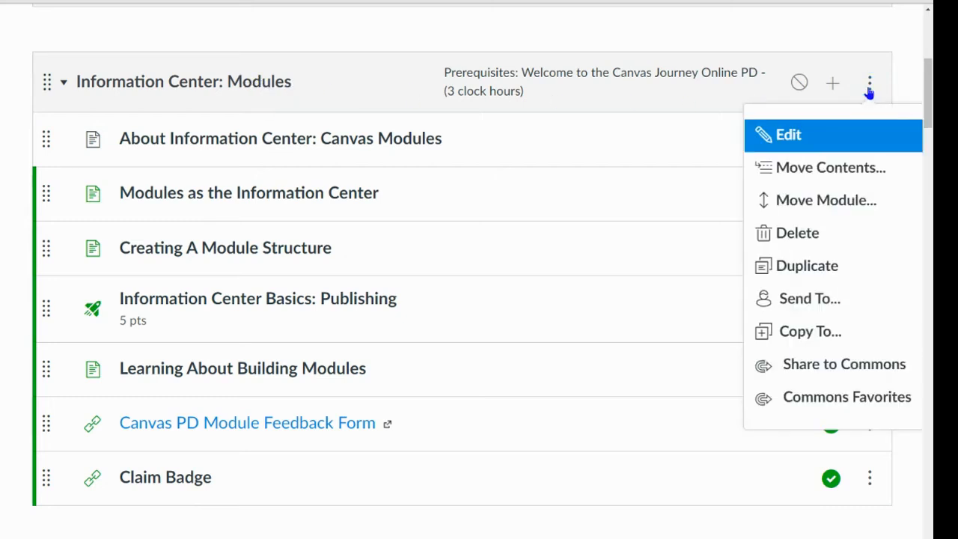
pyautogui.click(791, 134)
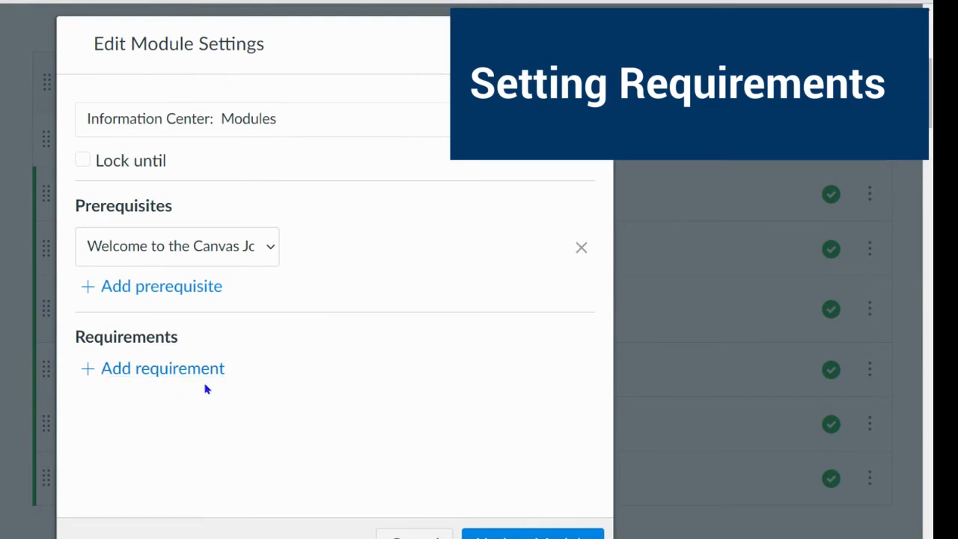
pyautogui.click(173, 377)
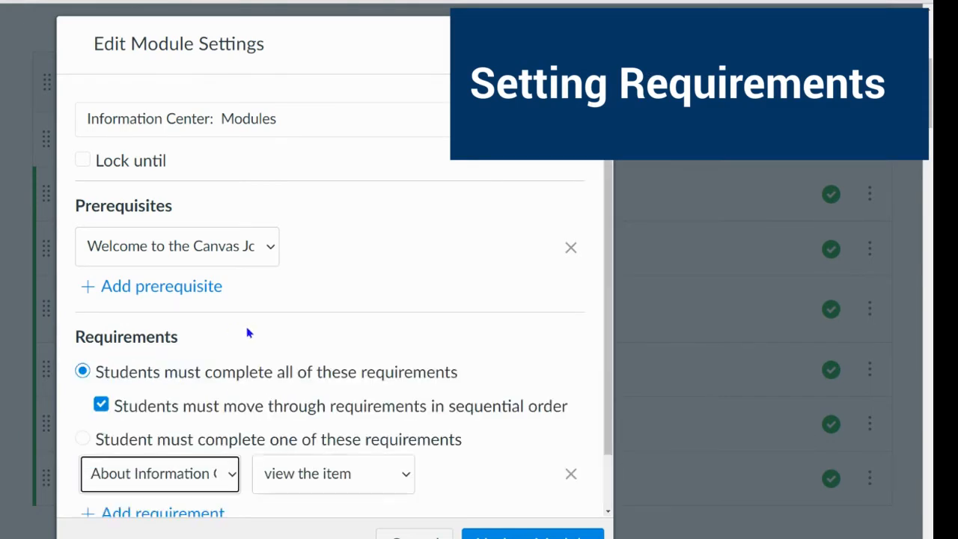
pyautogui.scroll(-1, 248, 332)
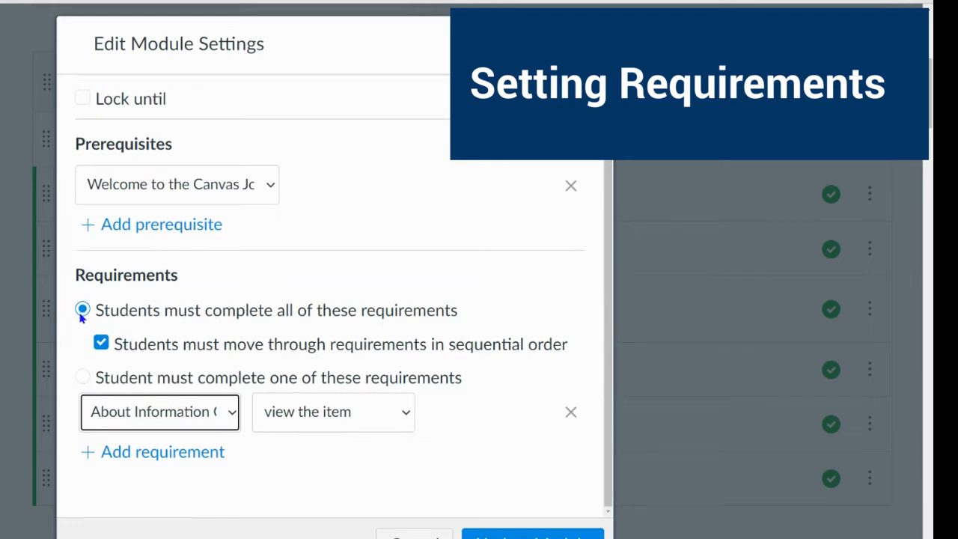
pyautogui.click(101, 342)
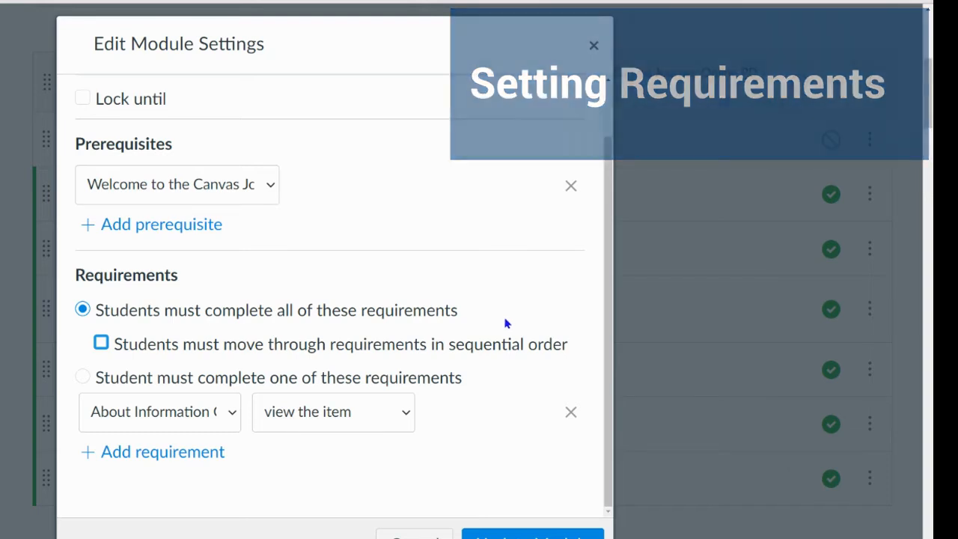
pyautogui.click(101, 346)
pyautogui.moveTo(274, 49); pyautogui.dragTo(584, 58)
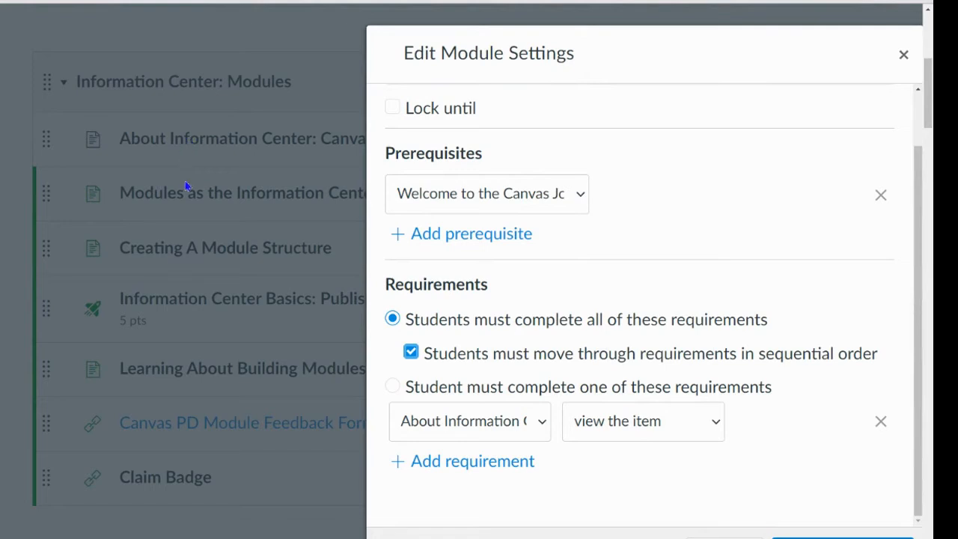
pyautogui.moveTo(562, 57); pyautogui.dragTo(343, 54)
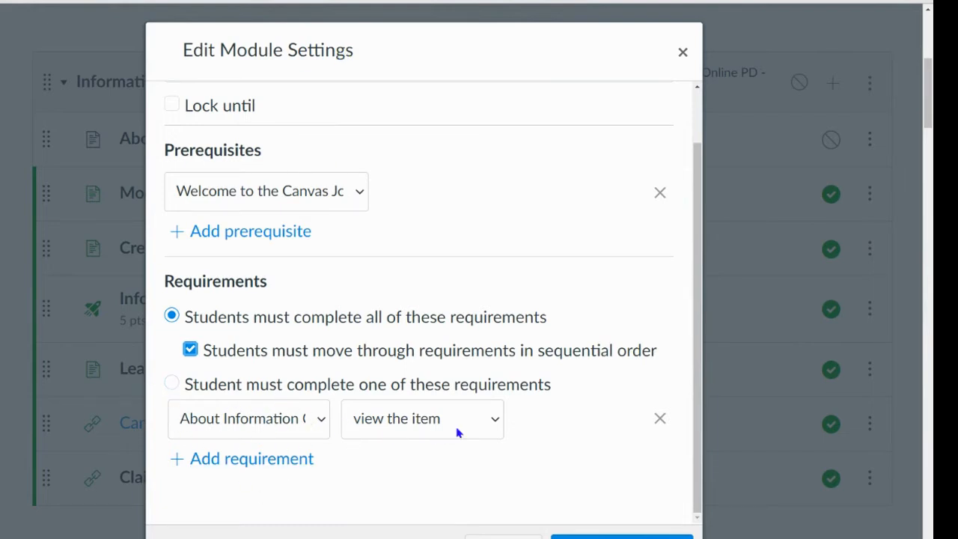
pyautogui.click(329, 430)
pyautogui.click(329, 430)
pyautogui.click(190, 350)
pyautogui.click(172, 385)
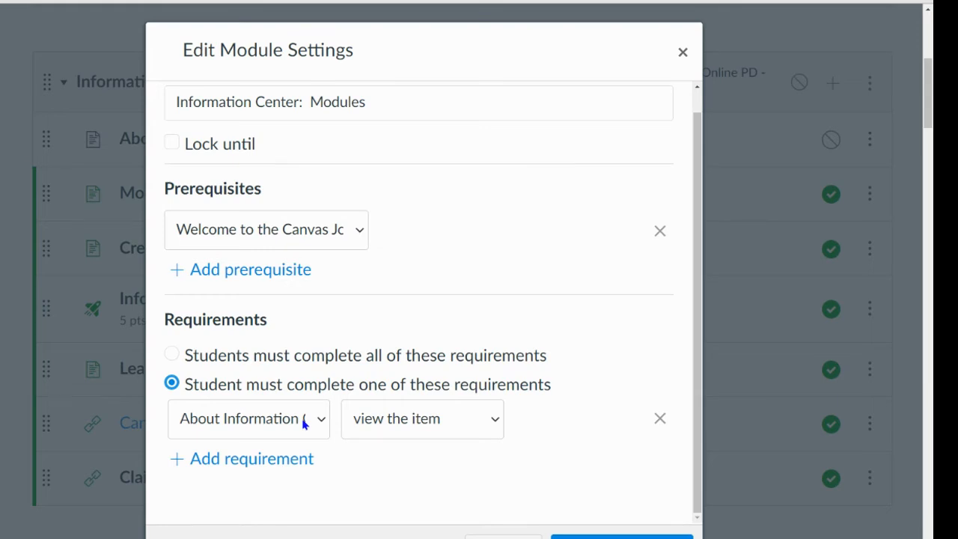
pyautogui.click(172, 355)
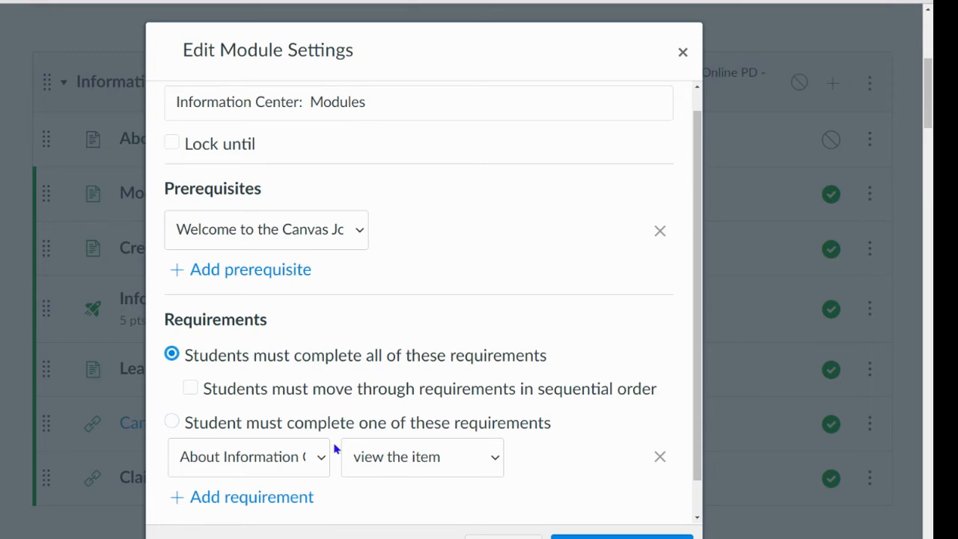
pyautogui.scroll(-1, 337, 447)
pyautogui.click(191, 350)
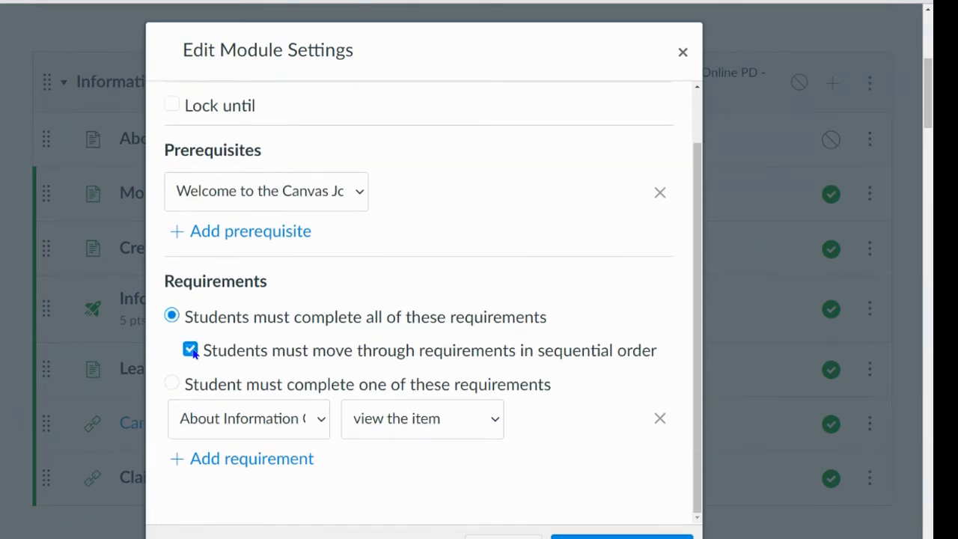
# - Set the first requirement to "view the item" for the page "About Information Center: Canvas Modules"
pyautogui.scroll(-2, 455, 349)
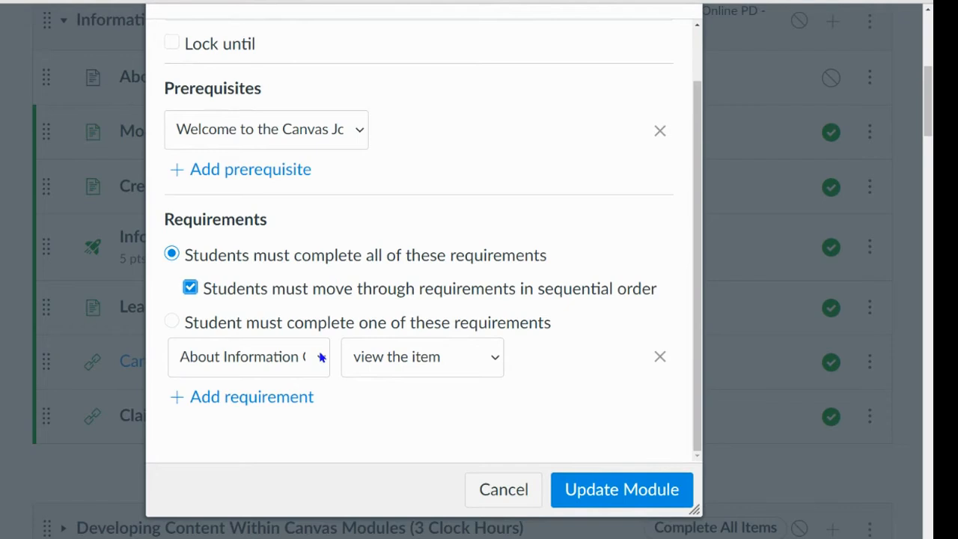
pyautogui.click(321, 357)
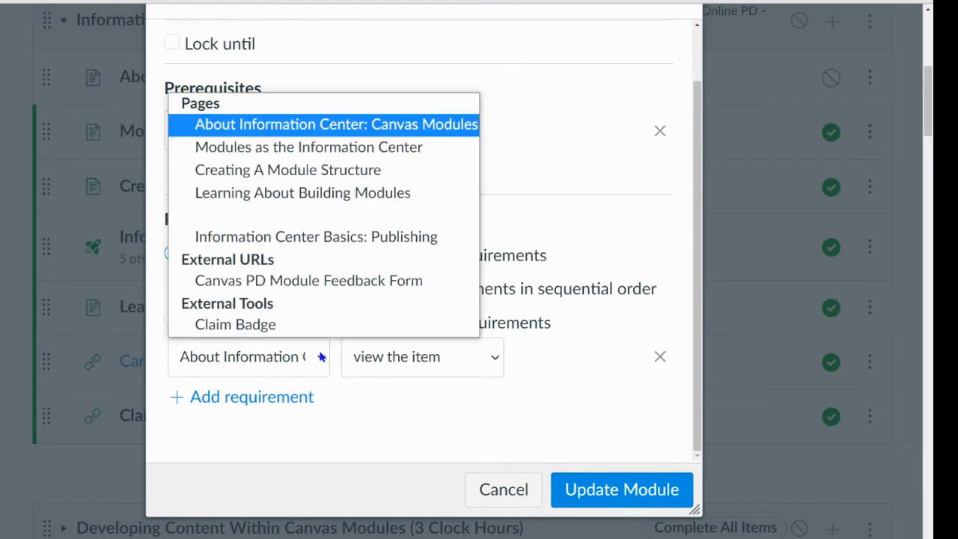
pyautogui.click(253, 126)
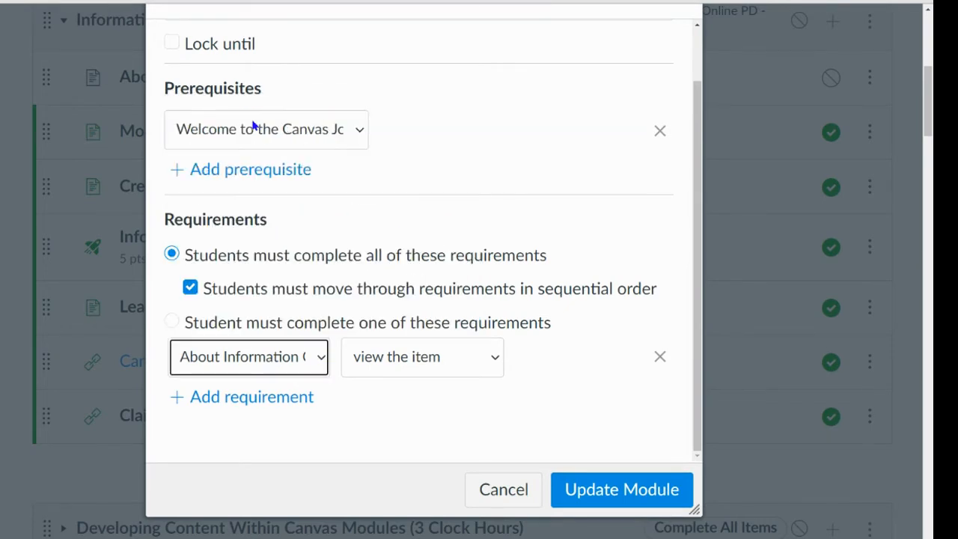
pyautogui.click(398, 373)
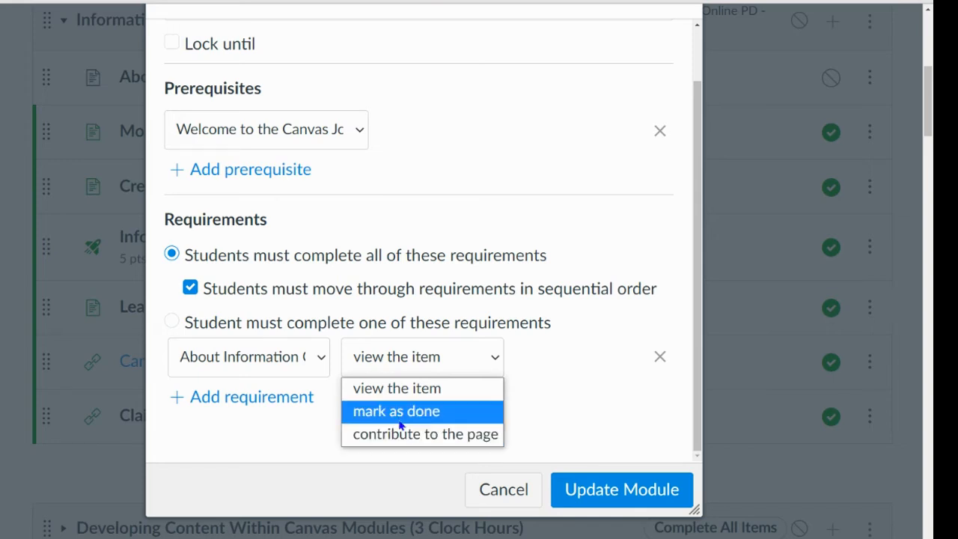
pyautogui.click(376, 388)
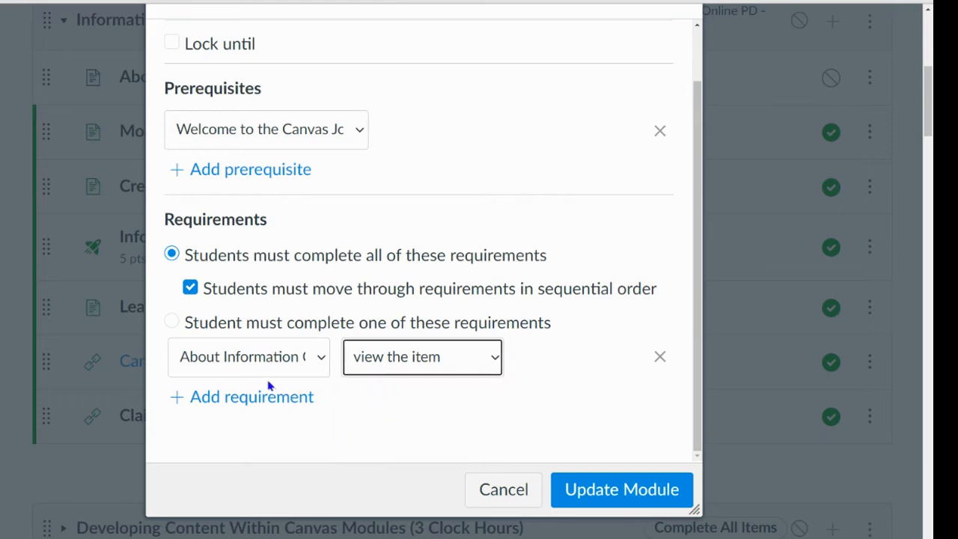
# - Add a second requirement that students mark the page "Modules as the Information Center" as done
pyautogui.click(226, 399)
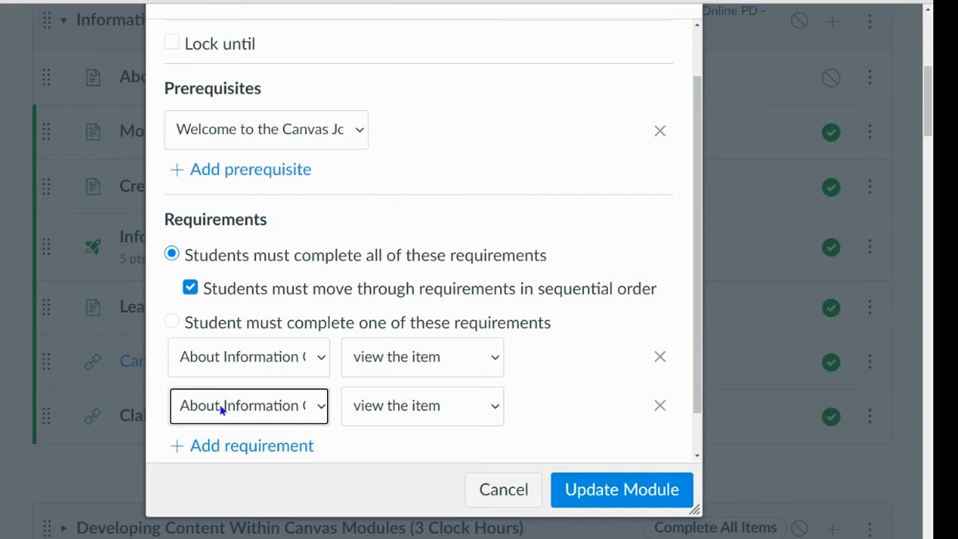
pyautogui.click(222, 406)
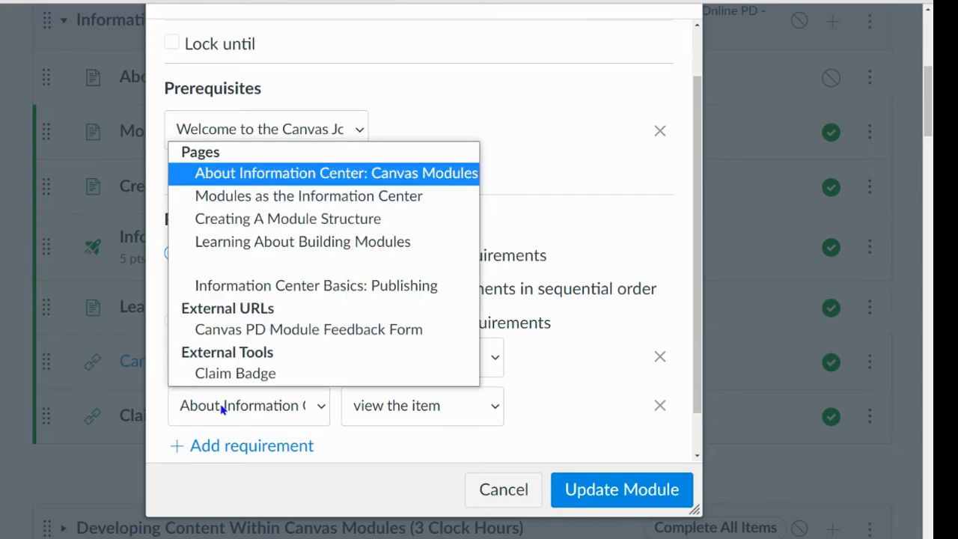
pyautogui.click(235, 197)
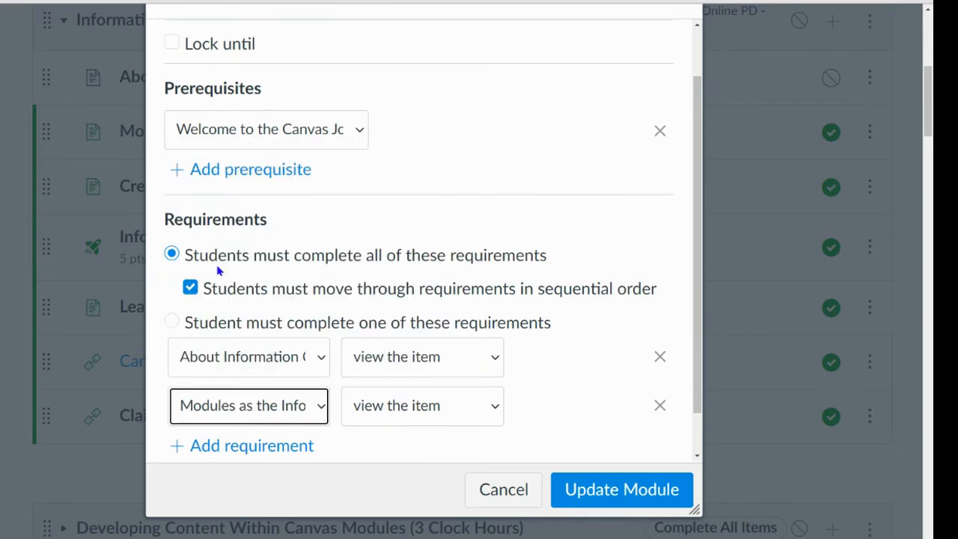
pyautogui.click(451, 418)
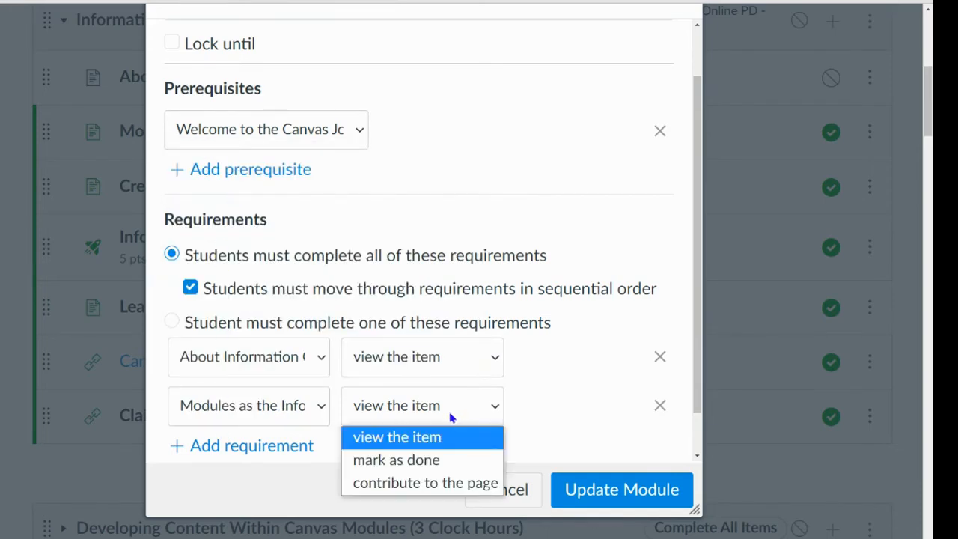
pyautogui.click(409, 465)
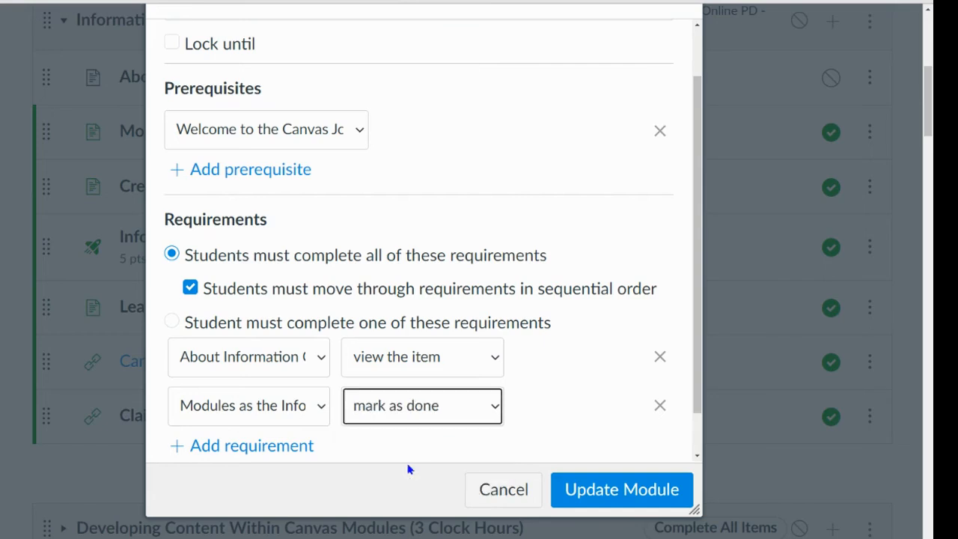
# - Add a third requirement that students mark the page "Creating A Module Structure" as done
pyautogui.click(257, 448)
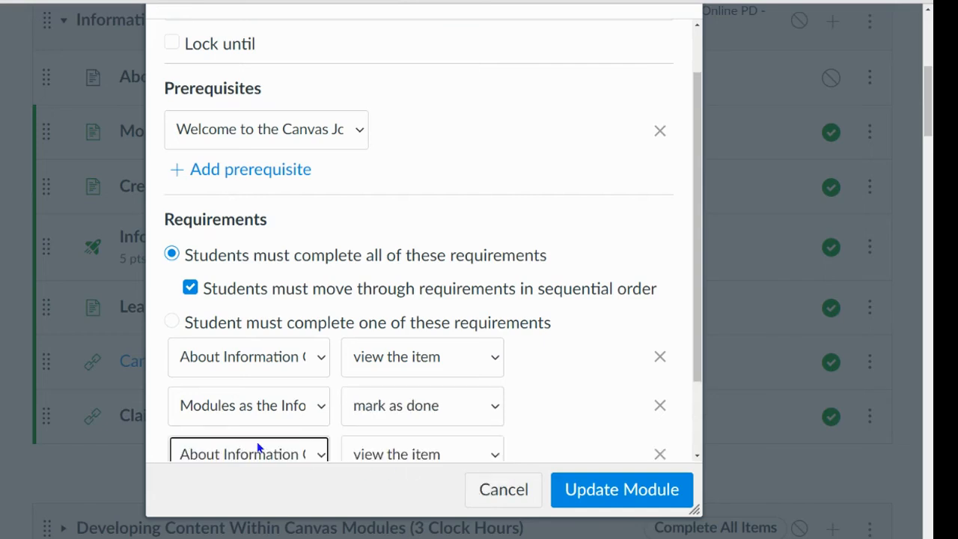
pyautogui.scroll(-3, 284, 359)
pyautogui.click(255, 358)
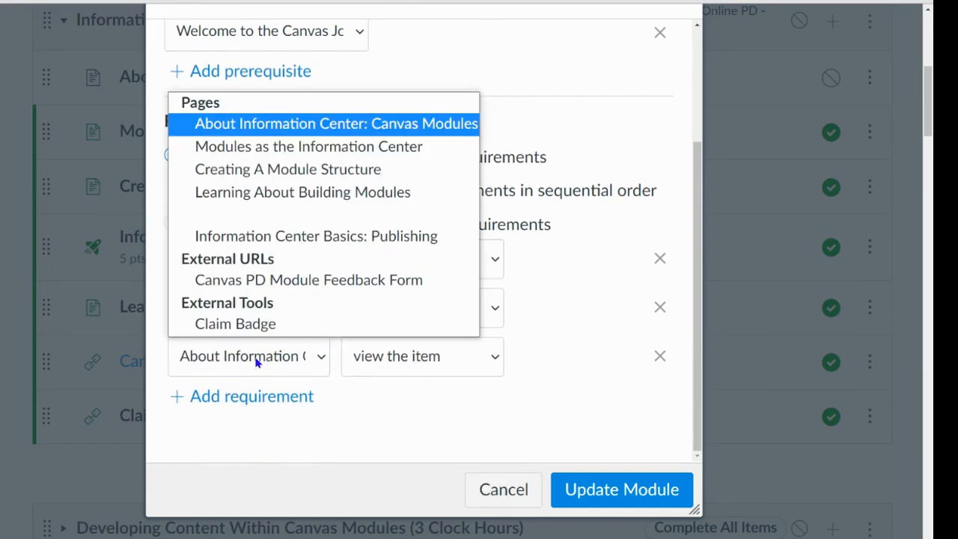
pyautogui.click(232, 169)
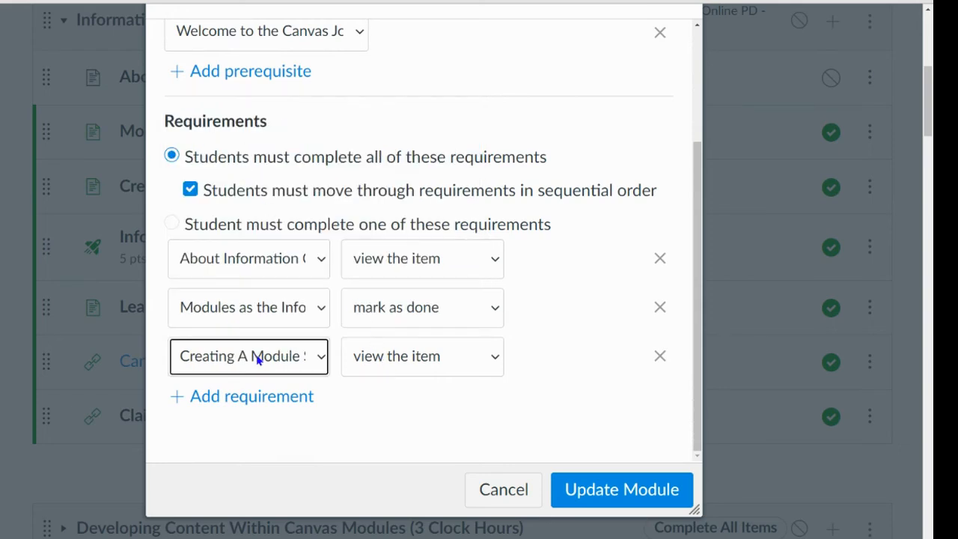
pyautogui.click(426, 366)
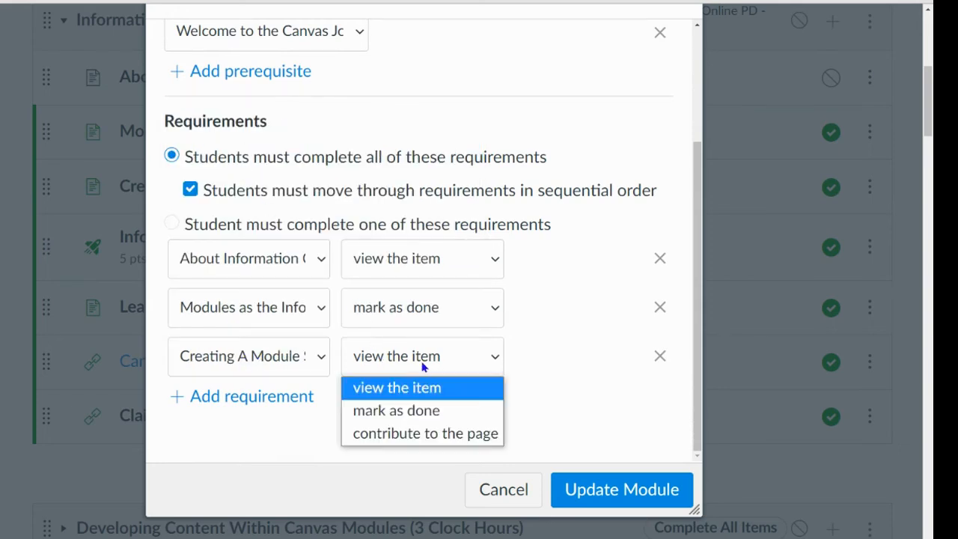
pyautogui.click(430, 409)
# - Add a fourth requirement that students score at least 4 on "Information Center Basics: Publishing"
pyautogui.click(254, 396)
pyautogui.scroll(-1, 250, 374)
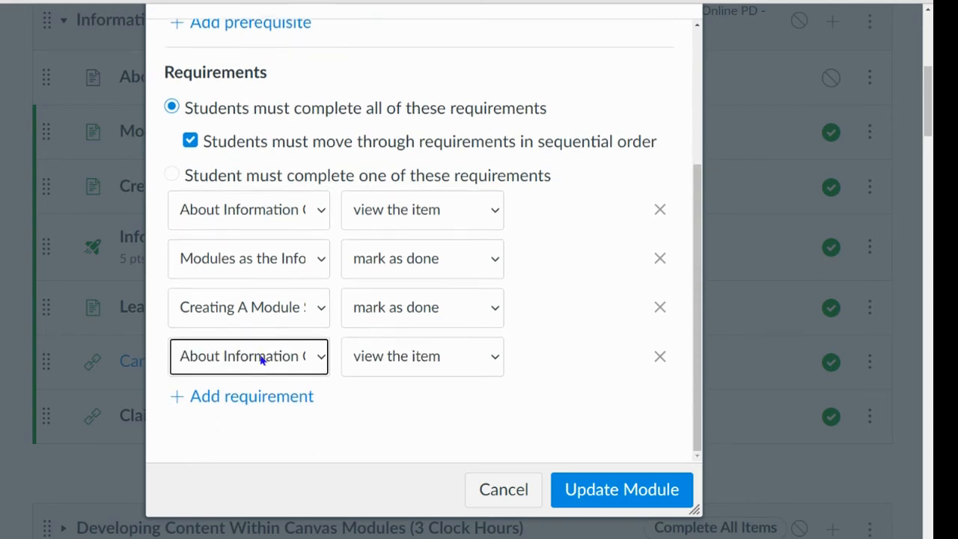
pyautogui.click(263, 356)
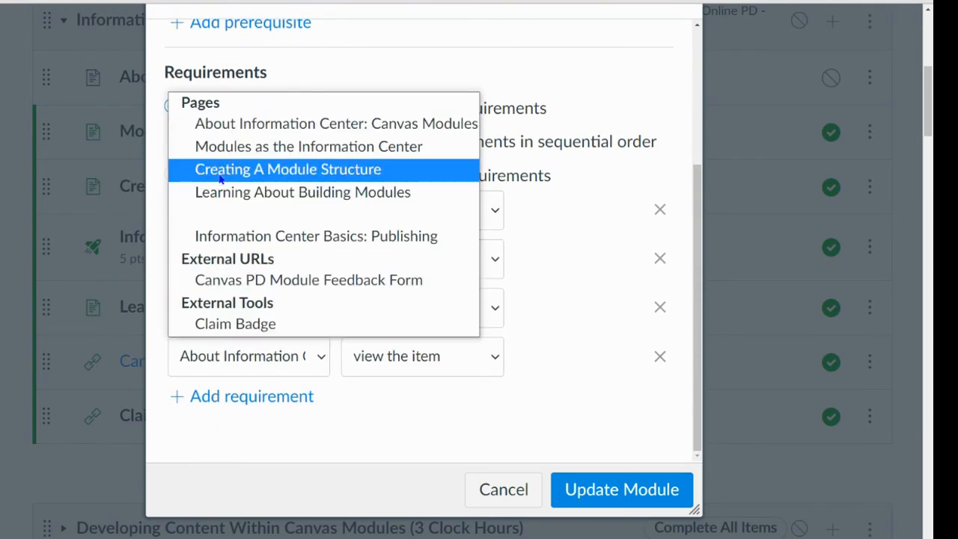
pyautogui.click(222, 238)
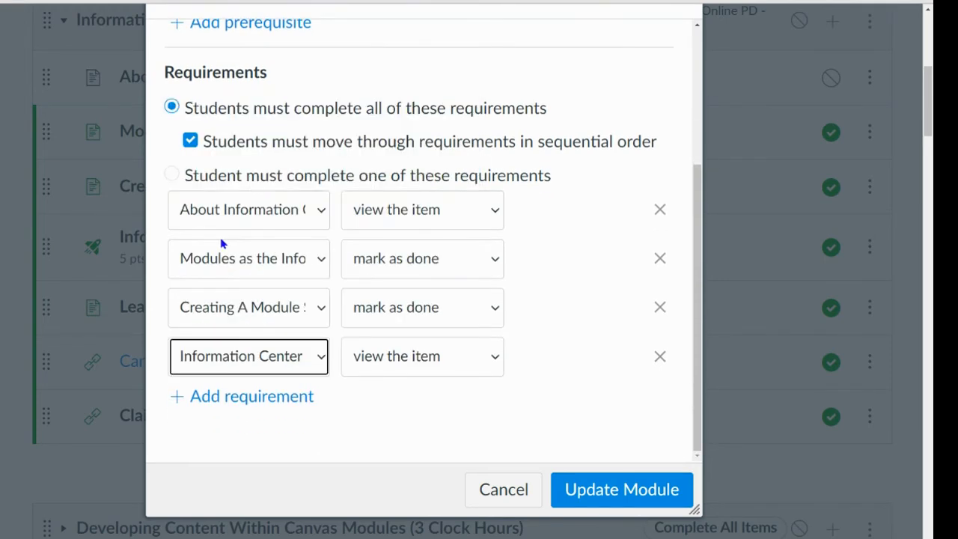
pyautogui.click(390, 367)
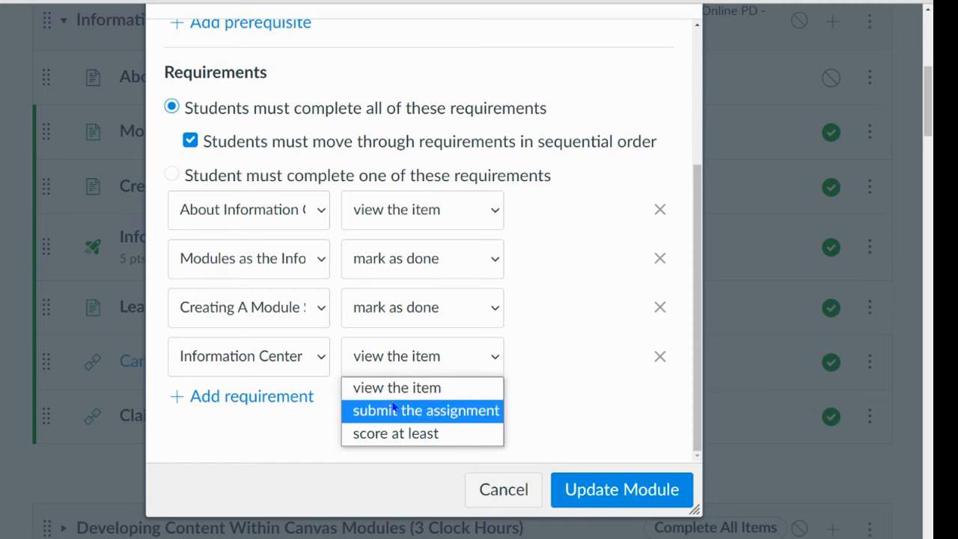
pyautogui.click(399, 436)
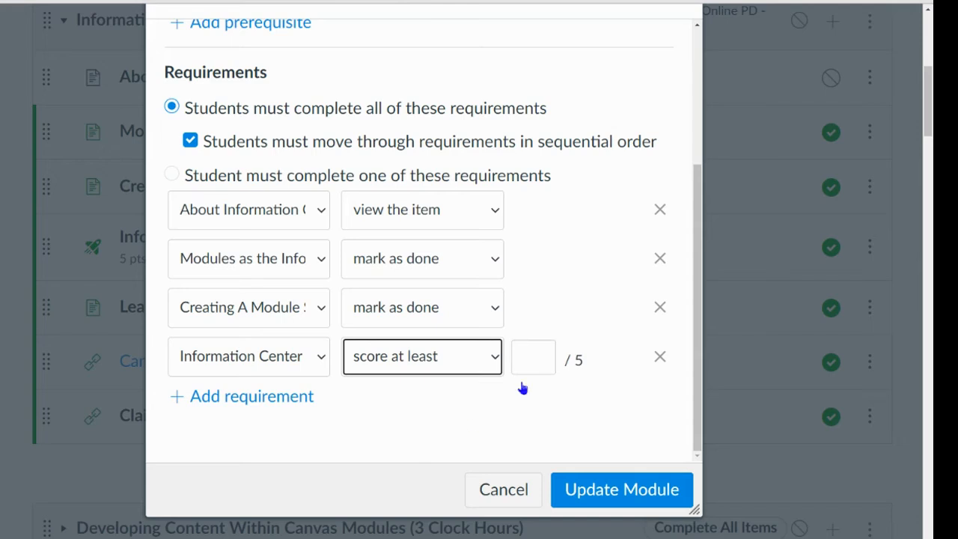
pyautogui.click(526, 357)
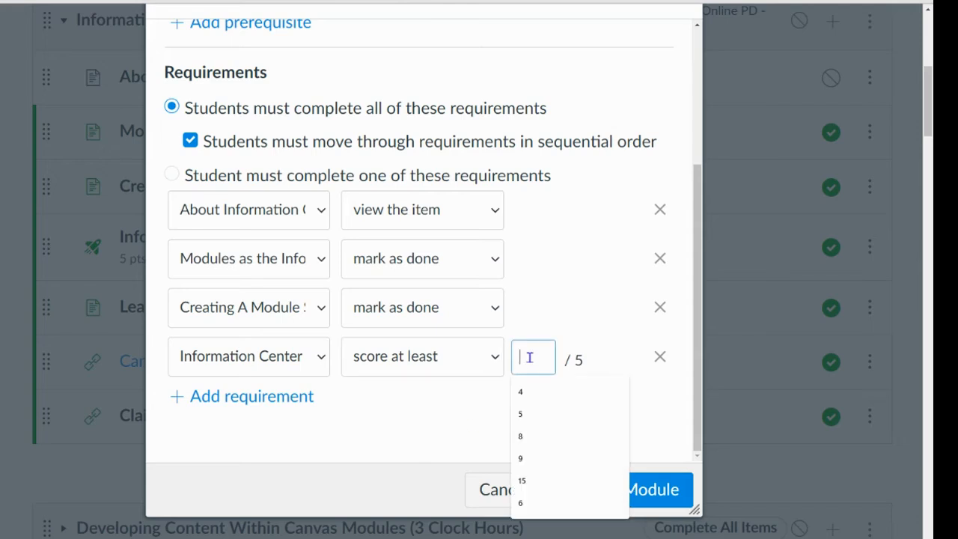
pyautogui.write('4')
pyautogui.click(548, 424)
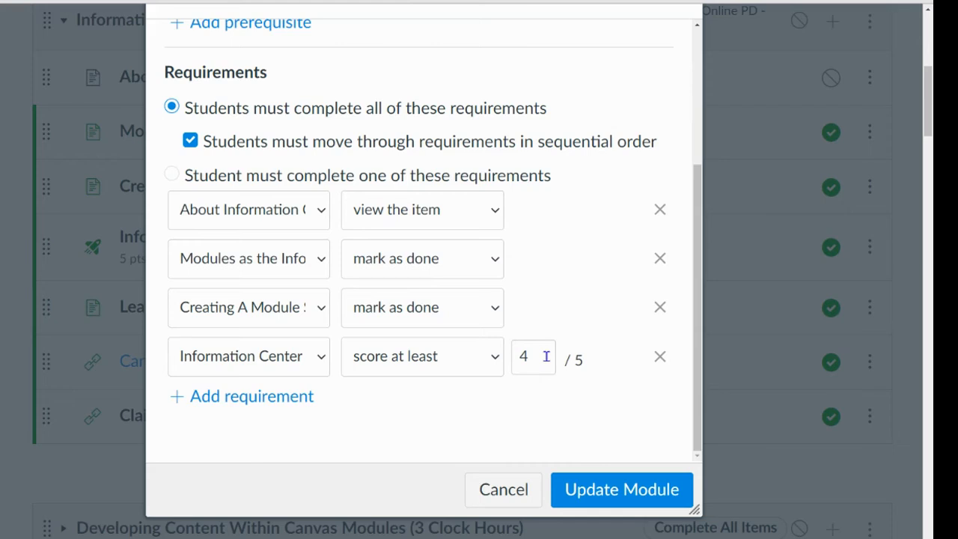
# - Add a fifth requirement to mark the page "Learning About Building Modules" as done, and save the module settings
pyautogui.click(224, 401)
pyautogui.click(243, 411)
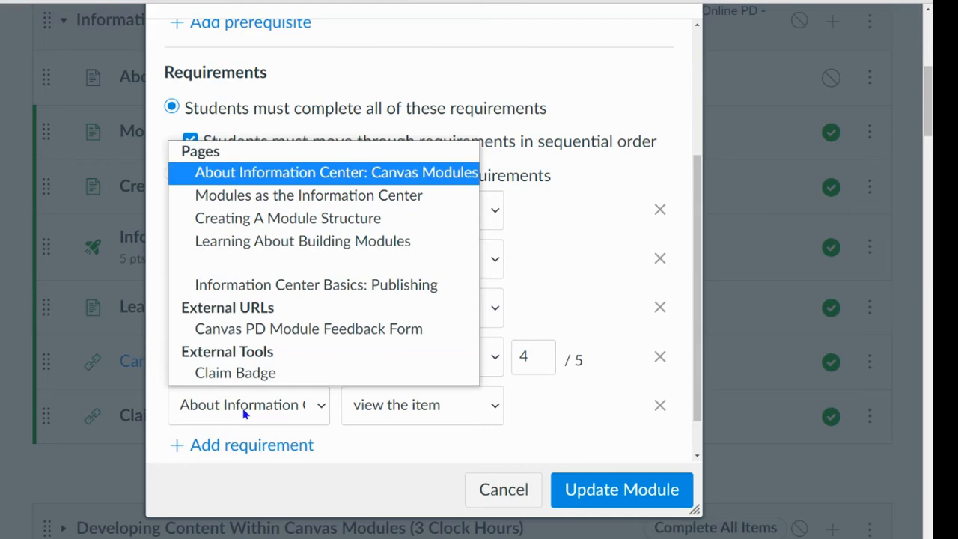
pyautogui.click(225, 245)
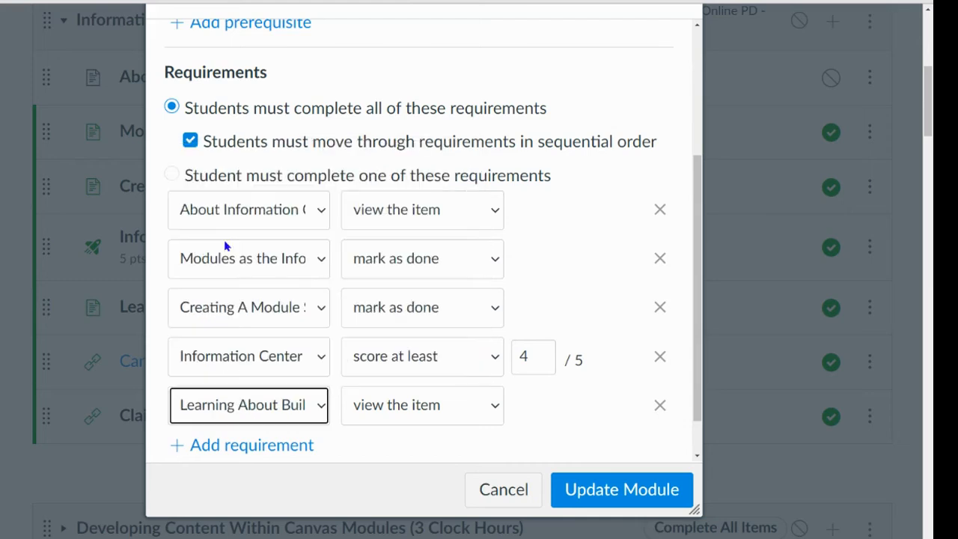
pyautogui.click(386, 414)
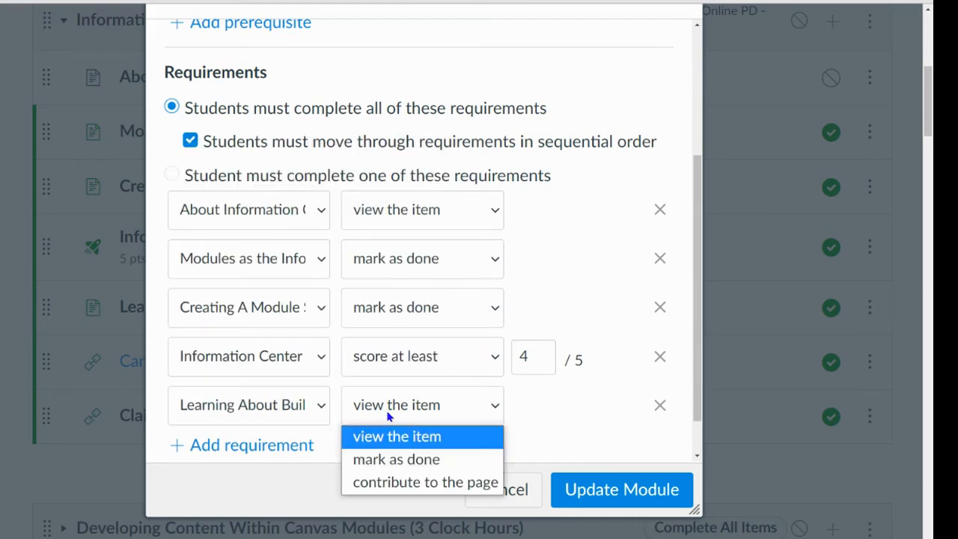
pyautogui.click(404, 459)
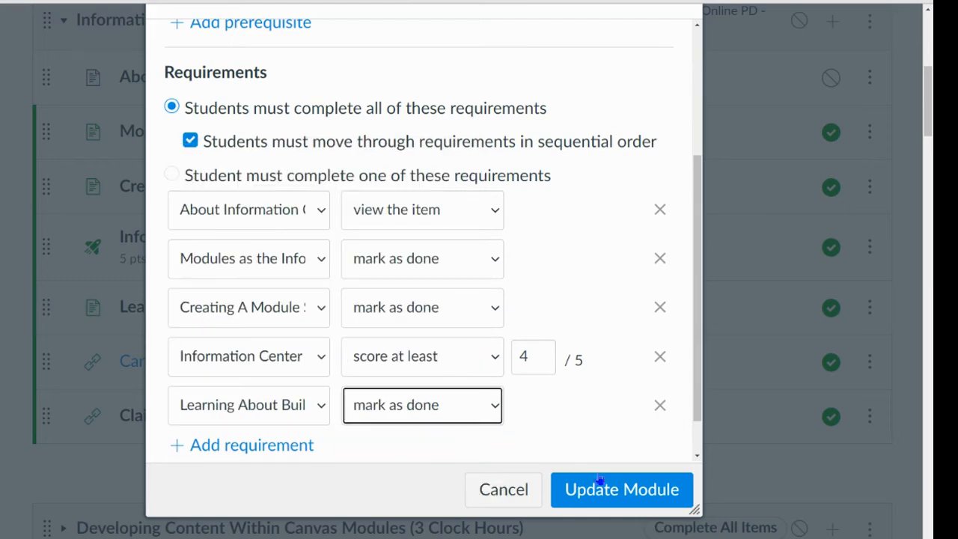
pyautogui.click(608, 491)
# - Review the prerequisite, the completion rule and each item's requirement shown for the "Information Center: Modules" module
pyautogui.scroll(2, 668, 430)
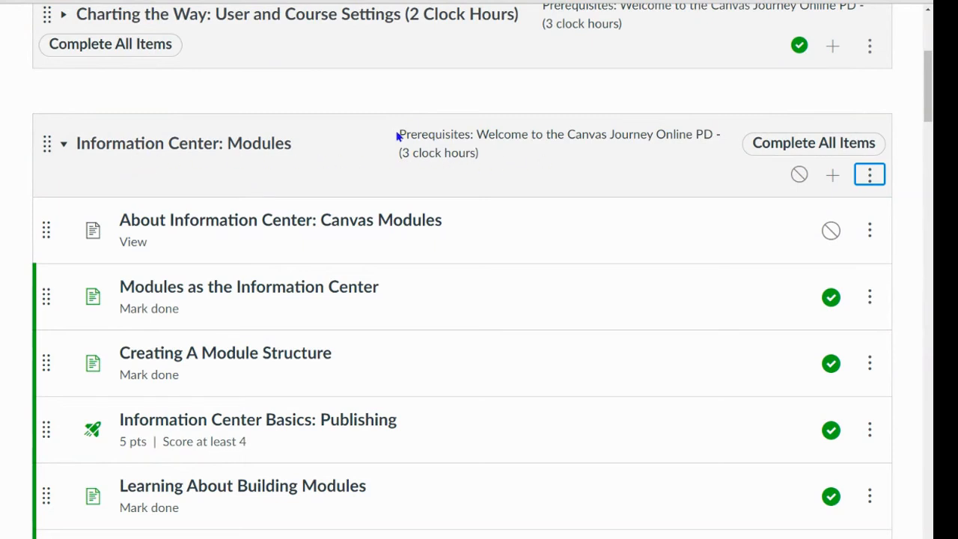
pyautogui.moveTo(401, 134); pyautogui.dragTo(467, 135)
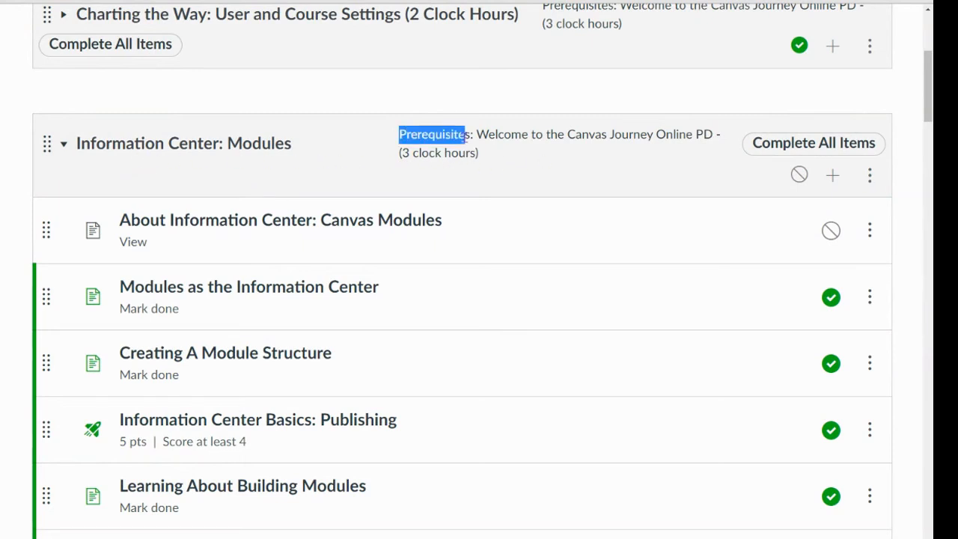
pyautogui.click(695, 182)
pyautogui.moveTo(756, 142); pyautogui.dragTo(878, 142)
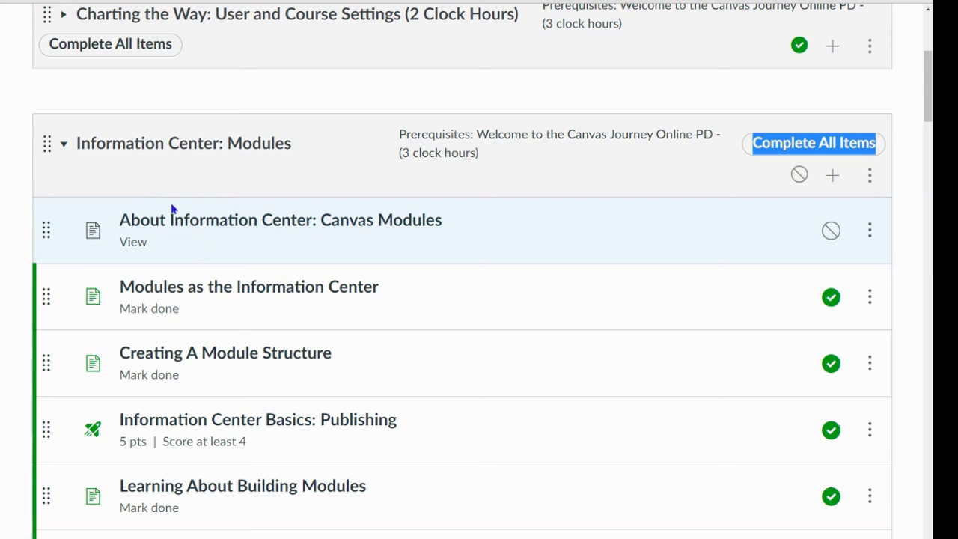
pyautogui.scroll(-5, 150, 323)
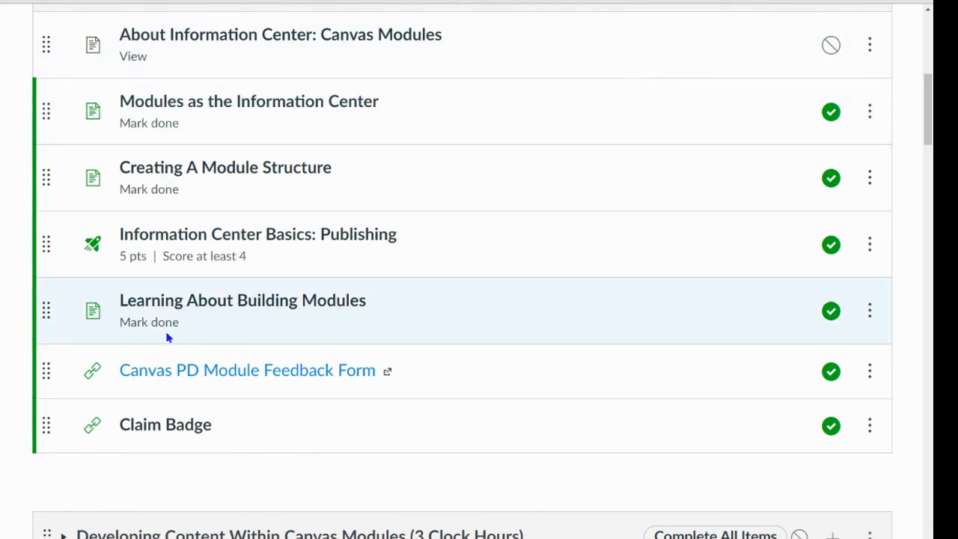
pyautogui.scroll(5, 652, 158)
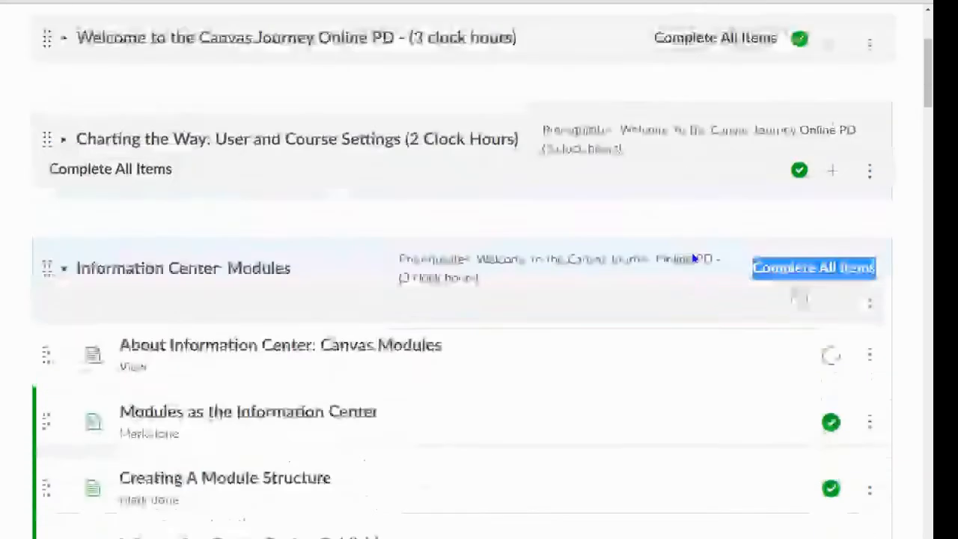
pyautogui.scroll(2, 692, 258)
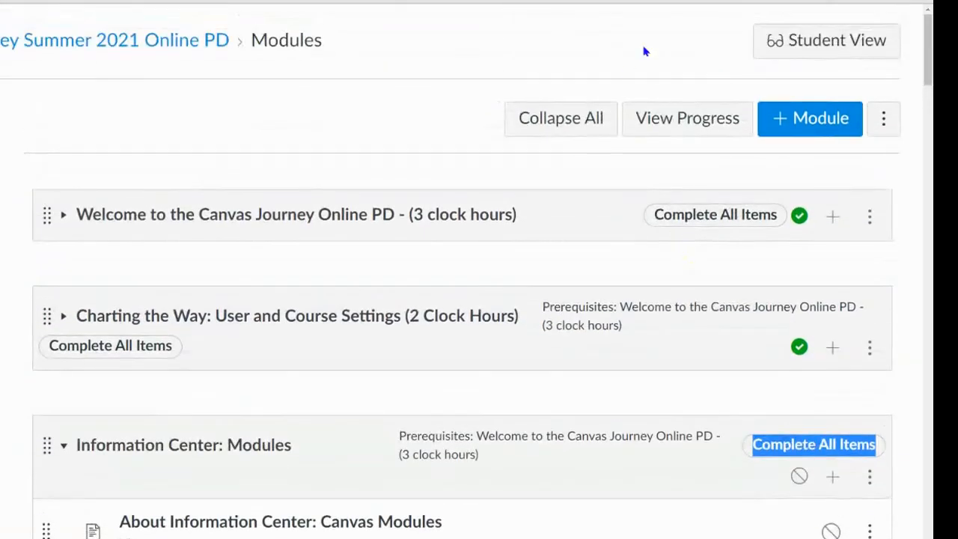
# - Switch to Student View and examine the item status in the "Welcome to the Canvas Journey" and "Charting the Way" modules
pyautogui.click(795, 48)
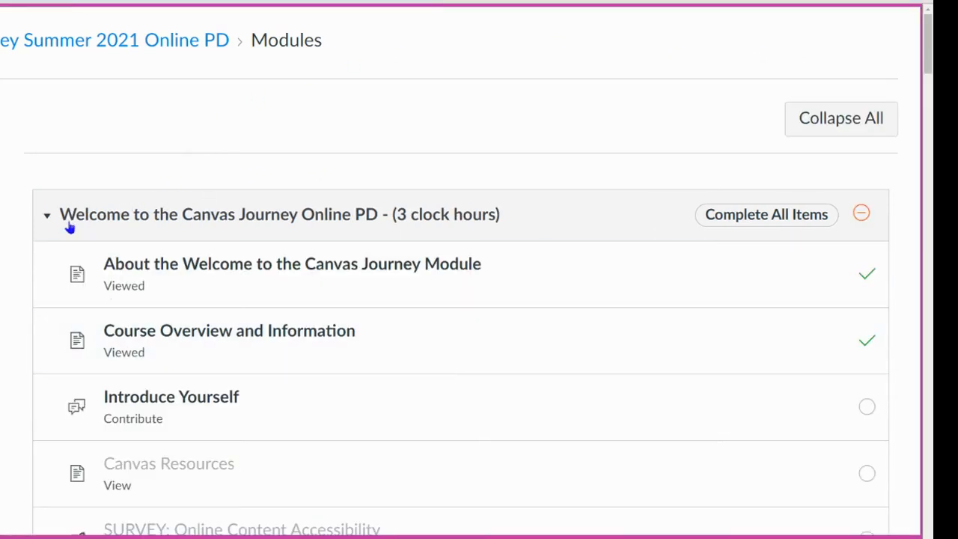
pyautogui.scroll(-4, 141, 209)
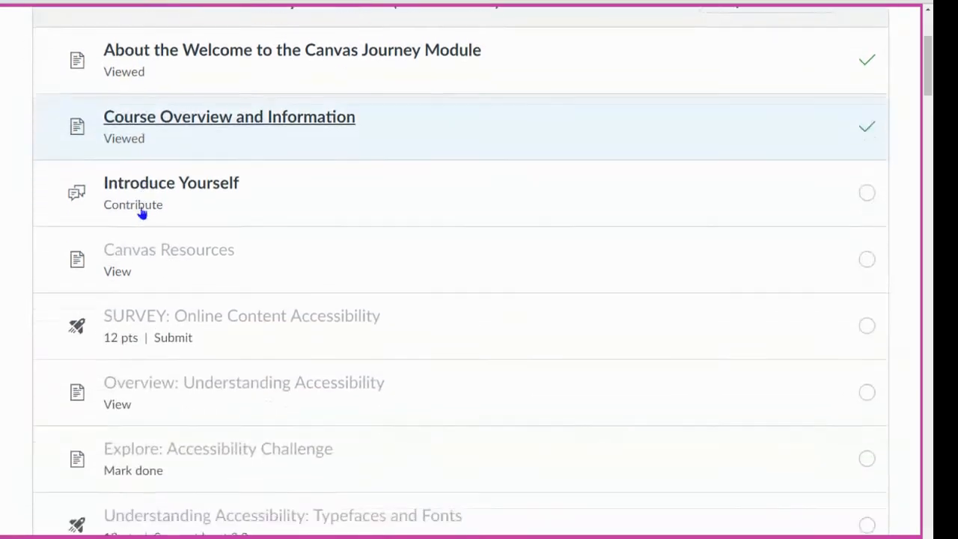
pyautogui.scroll(3, 150, 209)
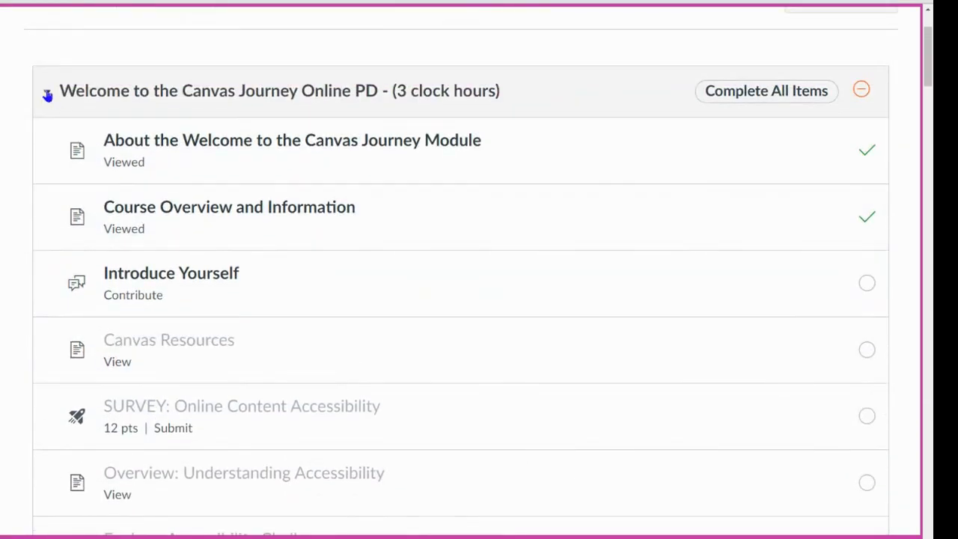
pyautogui.click(47, 93)
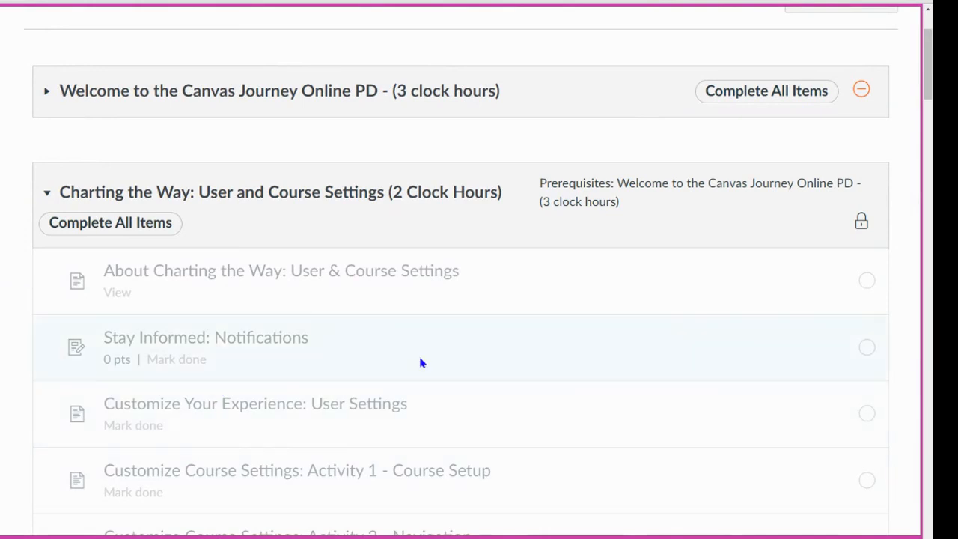
pyautogui.click(41, 94)
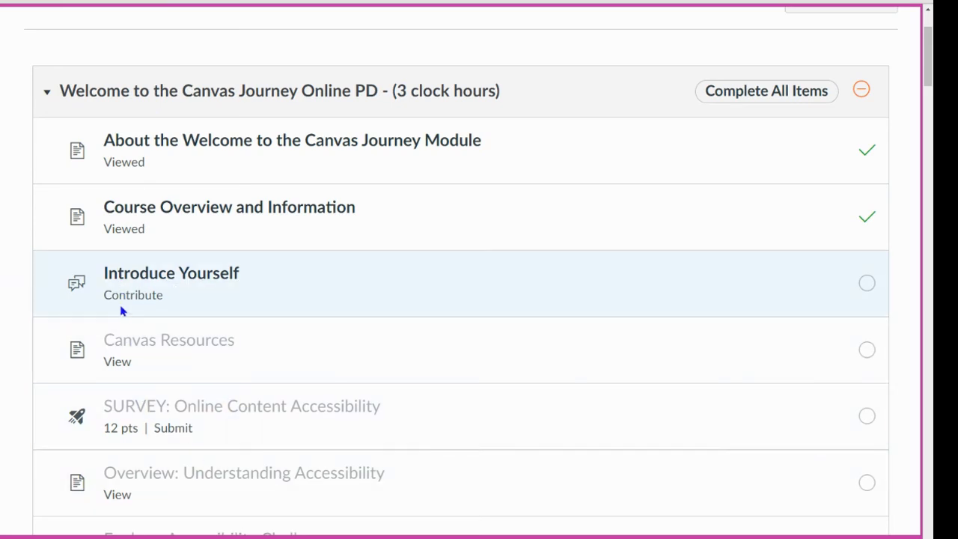
# - Open the "Introduce Yourself" discussion as the test student and post the reply "contribute"
pyautogui.click(159, 276)
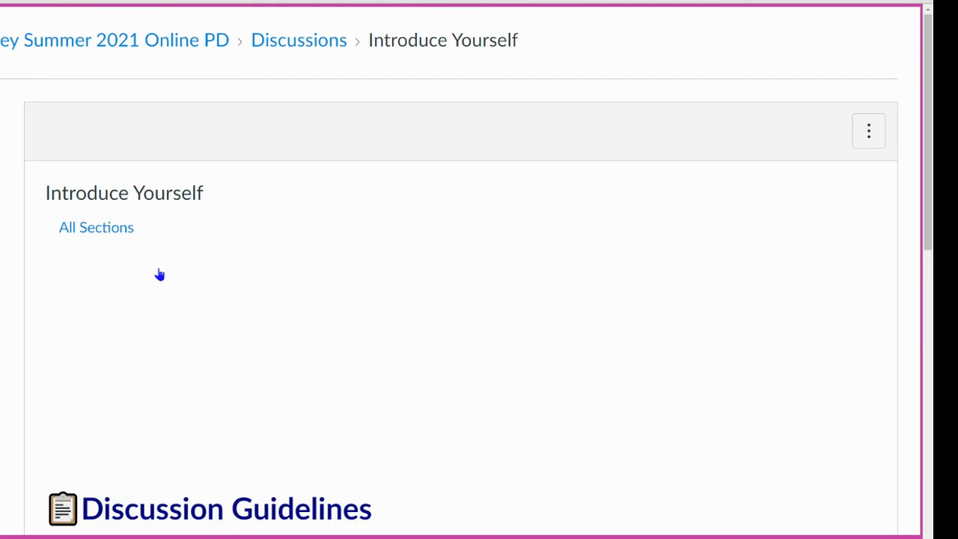
pyautogui.scroll(-5, 192, 301)
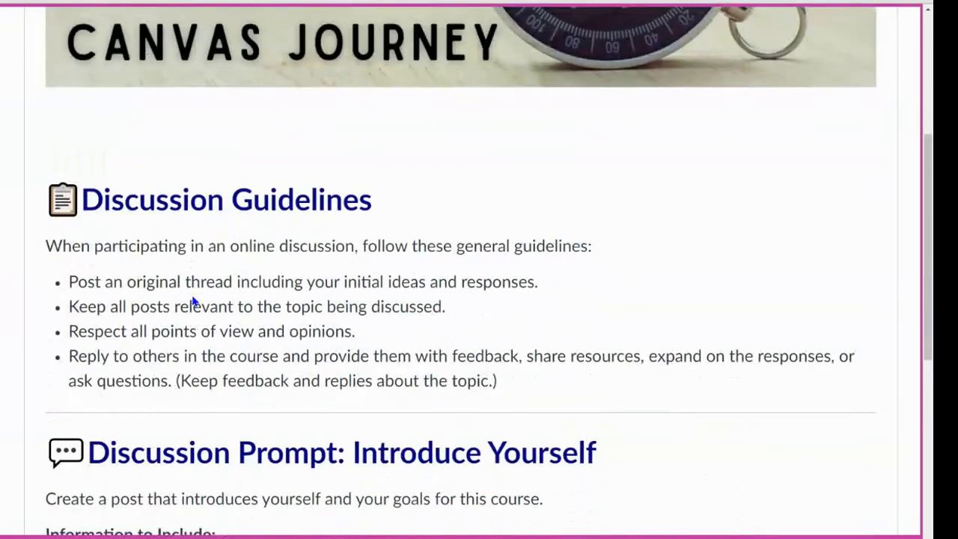
pyautogui.scroll(-7, 193, 314)
pyautogui.click(183, 370)
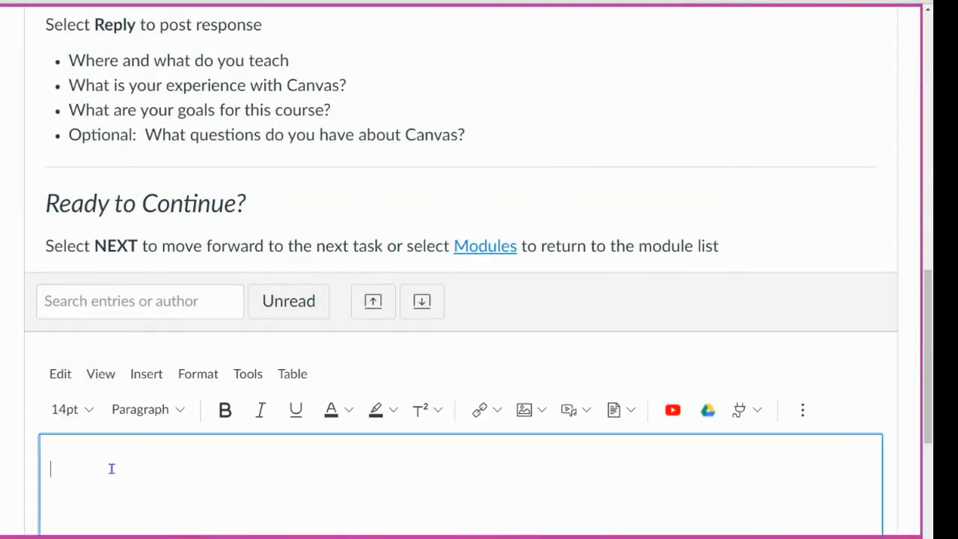
pyautogui.write('contribute')
pyautogui.scroll(-5, 763, 355)
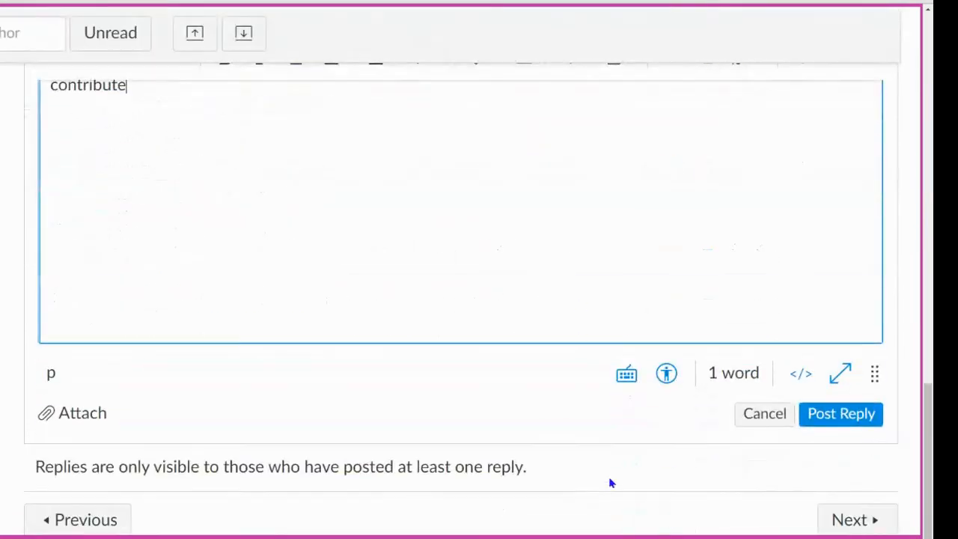
pyautogui.click(816, 419)
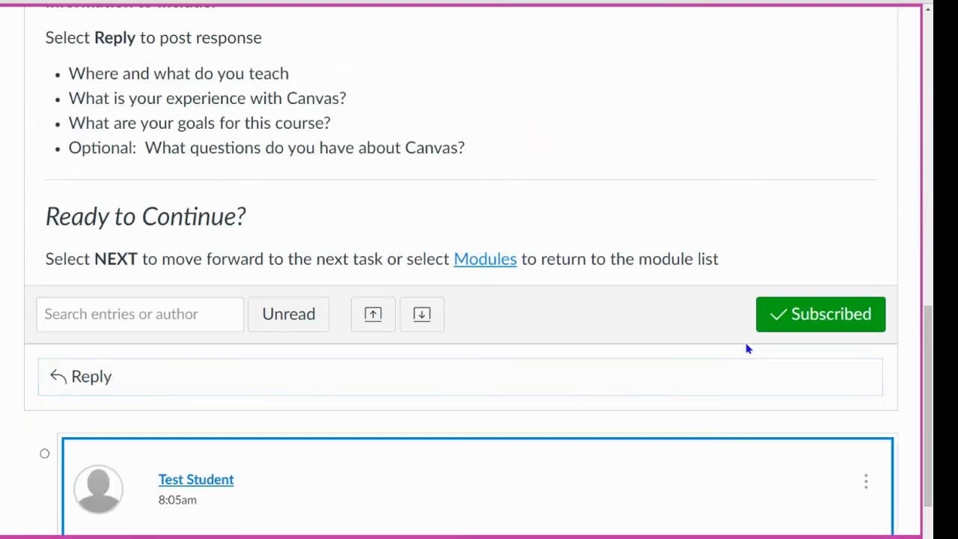
# - Return from the discussion to the module list through its link under "Ready to Continue?"
pyautogui.scroll(2, 180, 262)
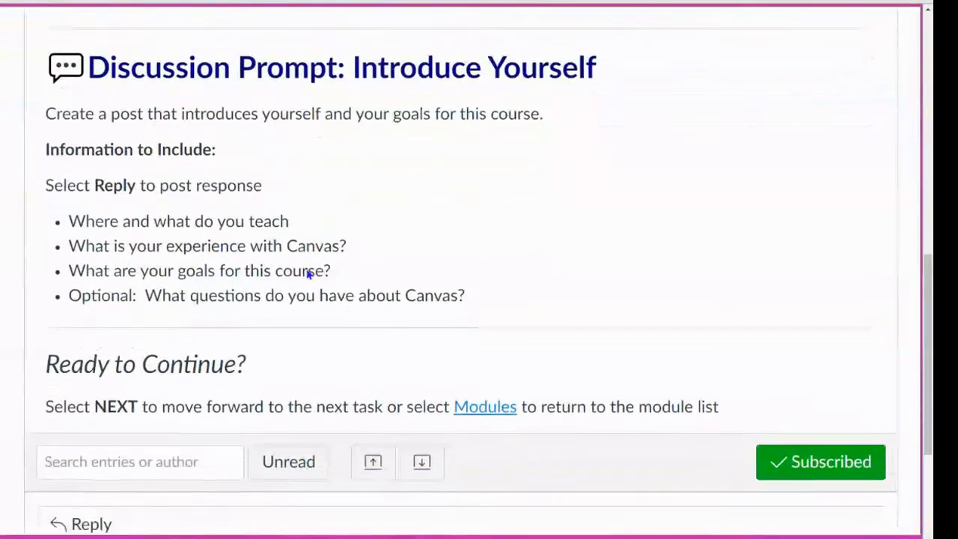
pyautogui.scroll(-1, 374, 314)
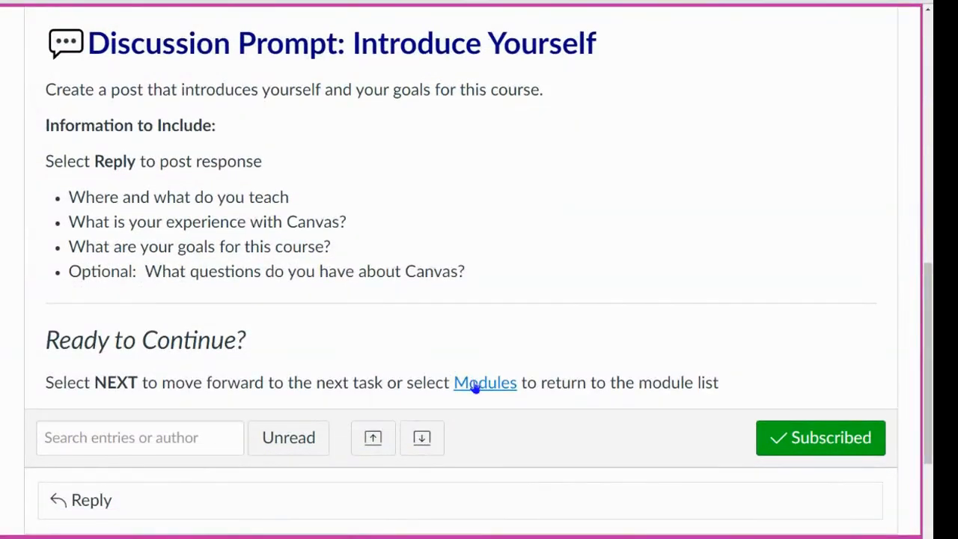
pyautogui.click(476, 386)
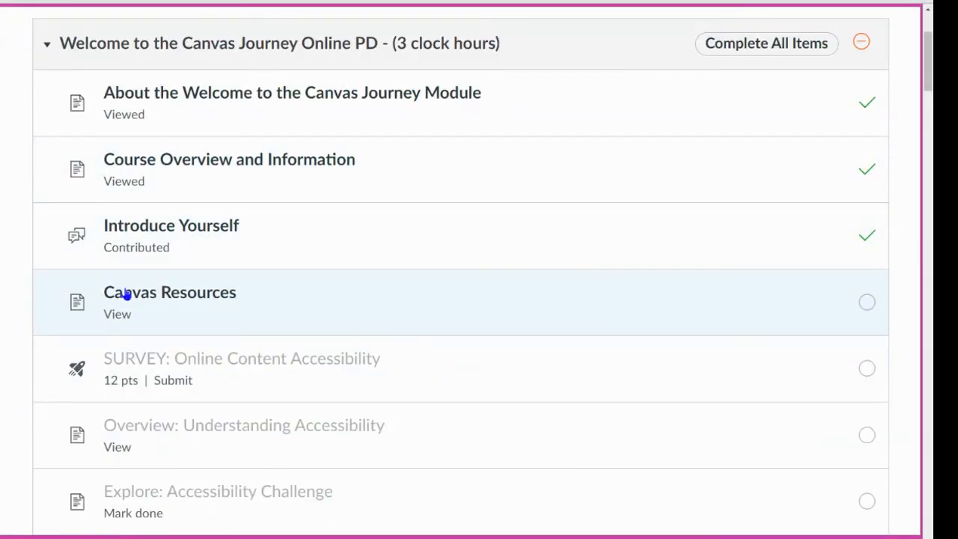